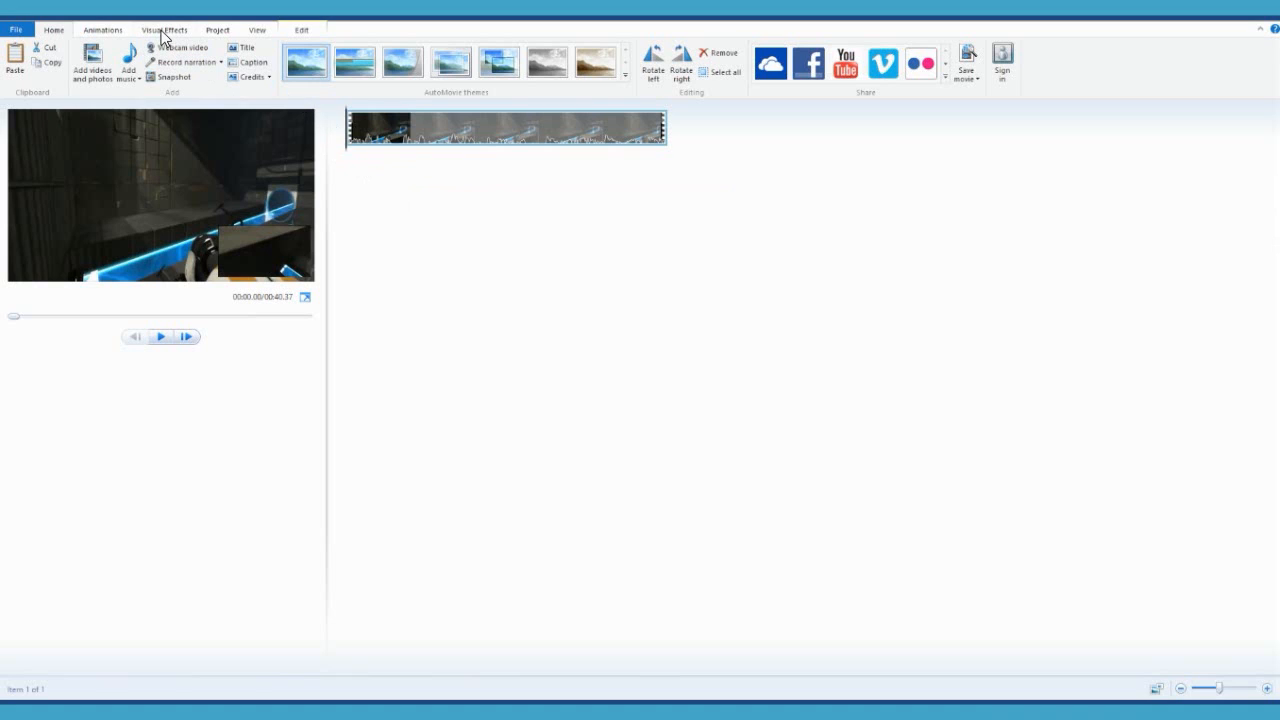
# Try the Standard (4:3) aspect ratio for the project and return it to Widescreen (16:9)
pyautogui.click(112, 30)
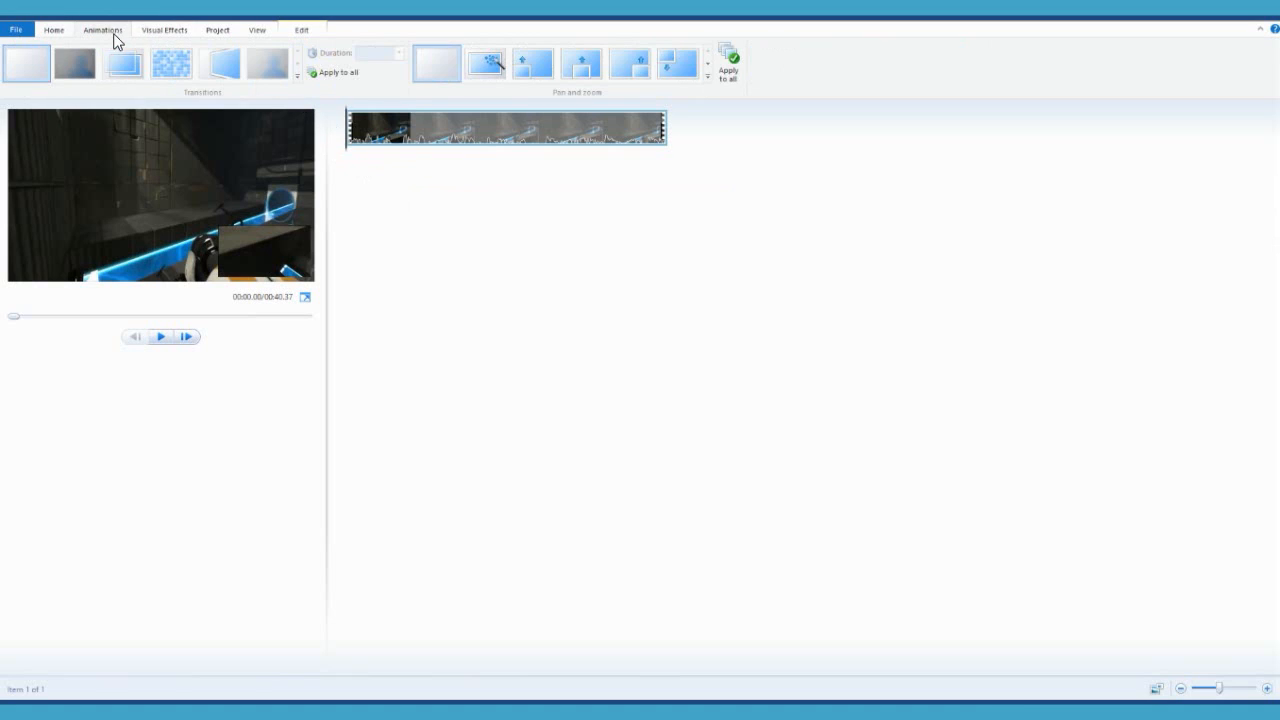
pyautogui.click(164, 32)
pyautogui.click(212, 30)
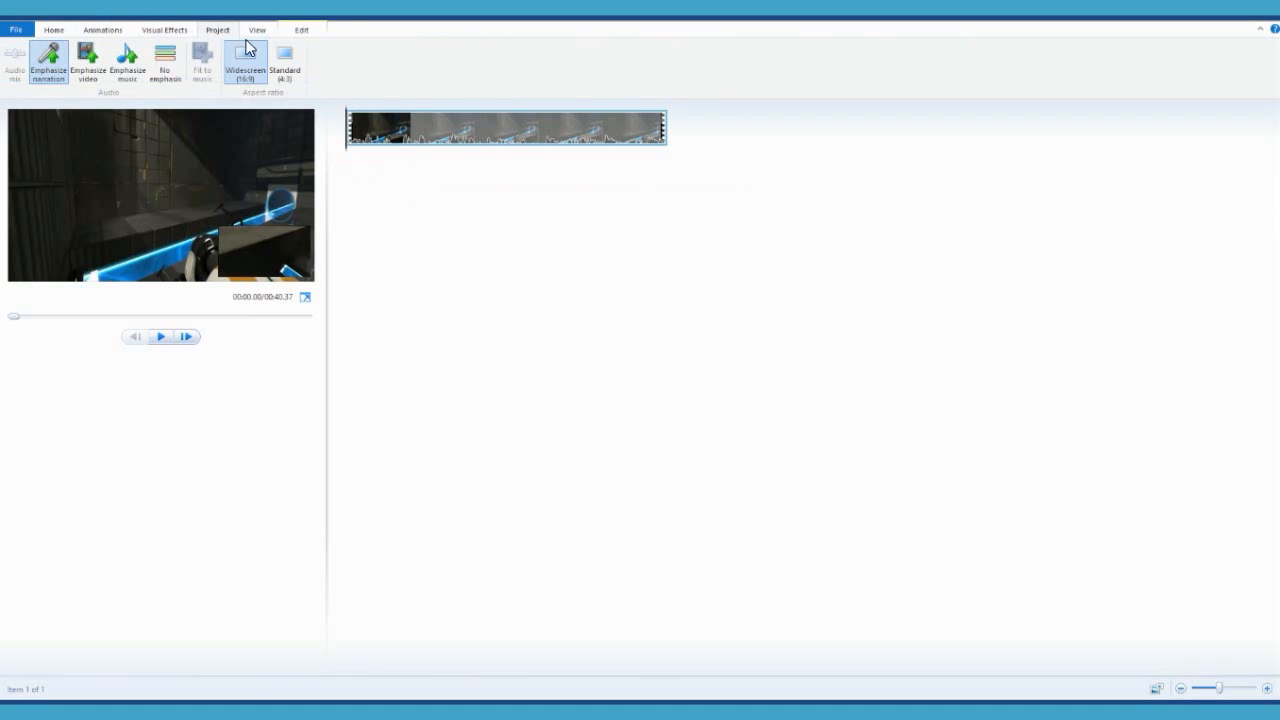
pyautogui.click(281, 58)
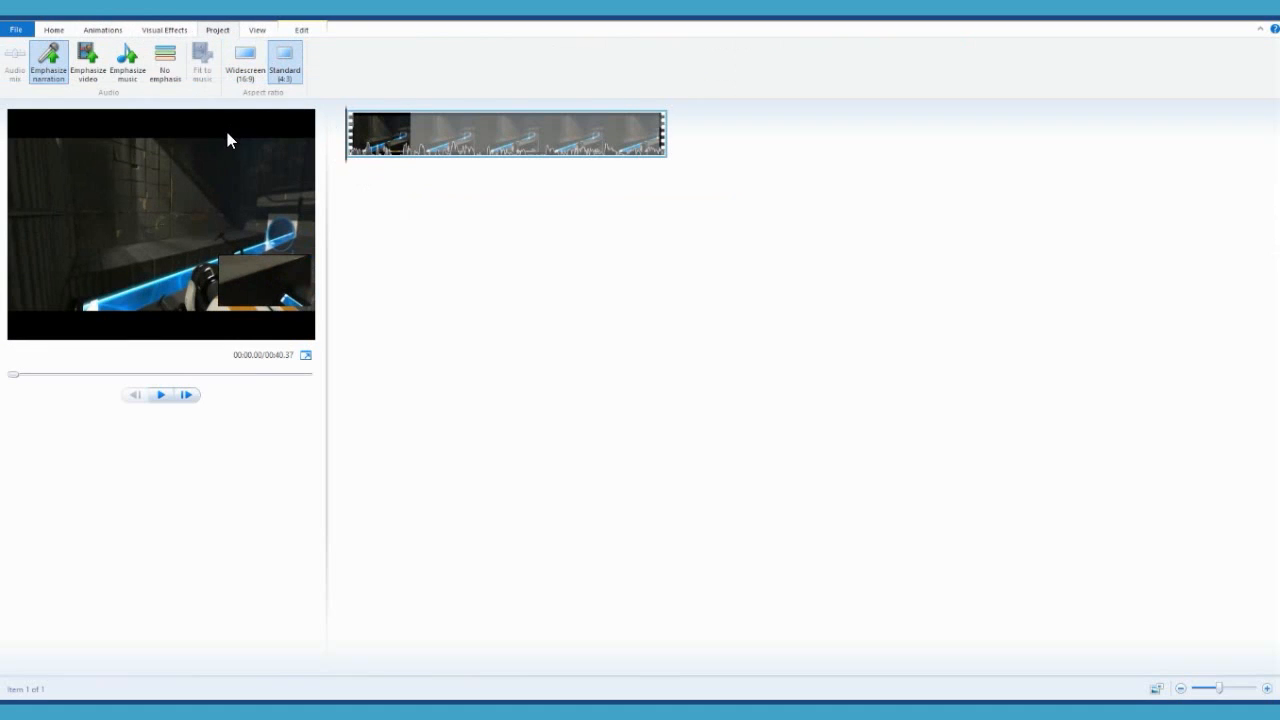
pyautogui.click(258, 62)
pyautogui.click(280, 61)
pyautogui.click(256, 72)
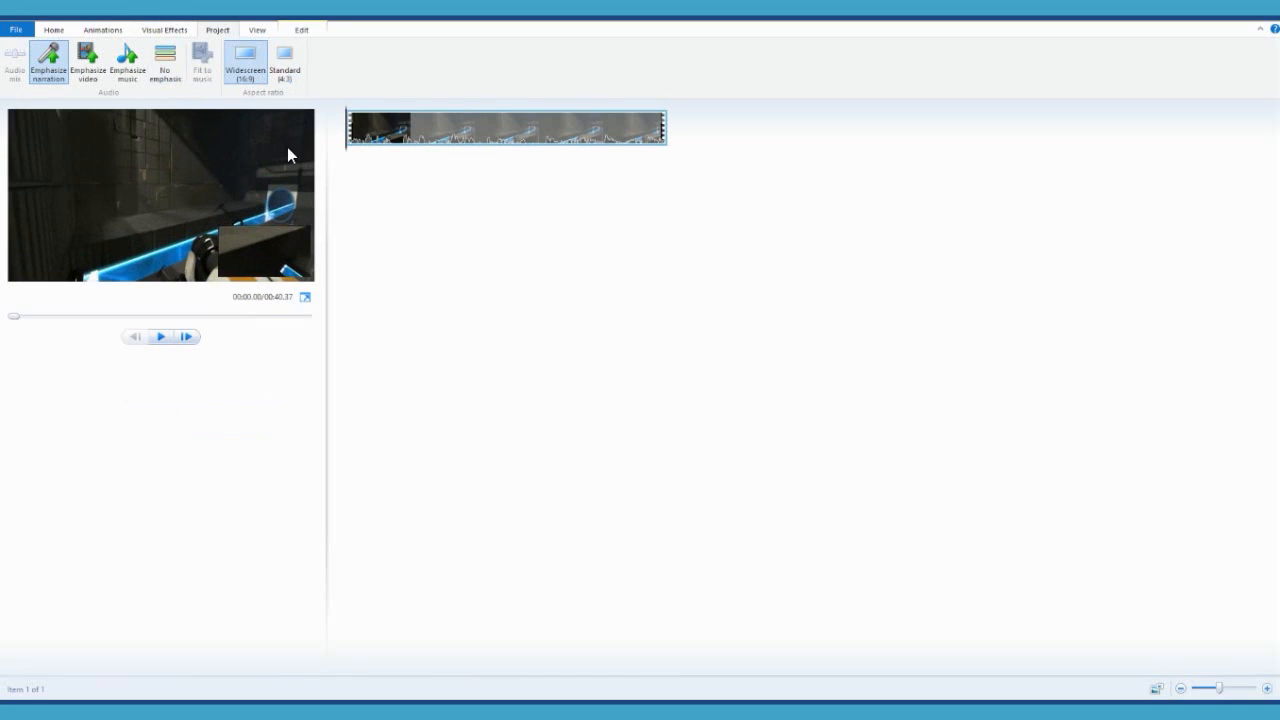
# Apply the Blur - through black transition to the start of the clip
pyautogui.click(183, 34)
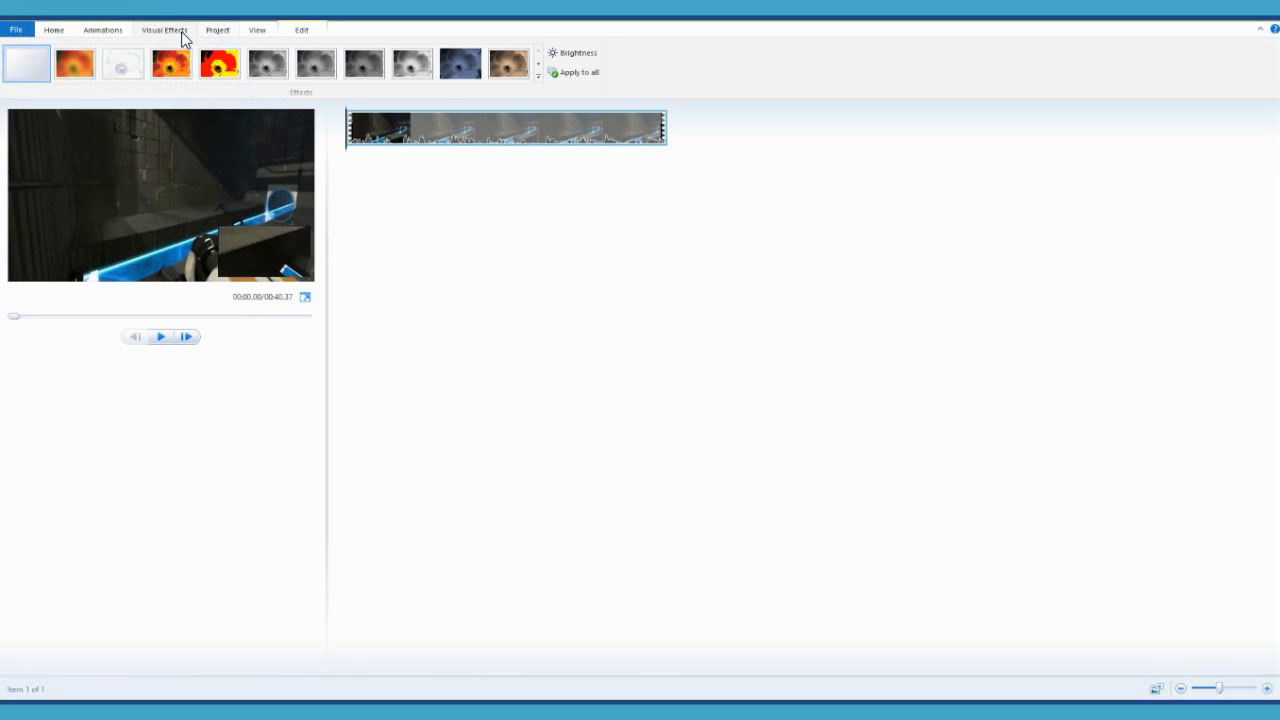
pyautogui.click(99, 29)
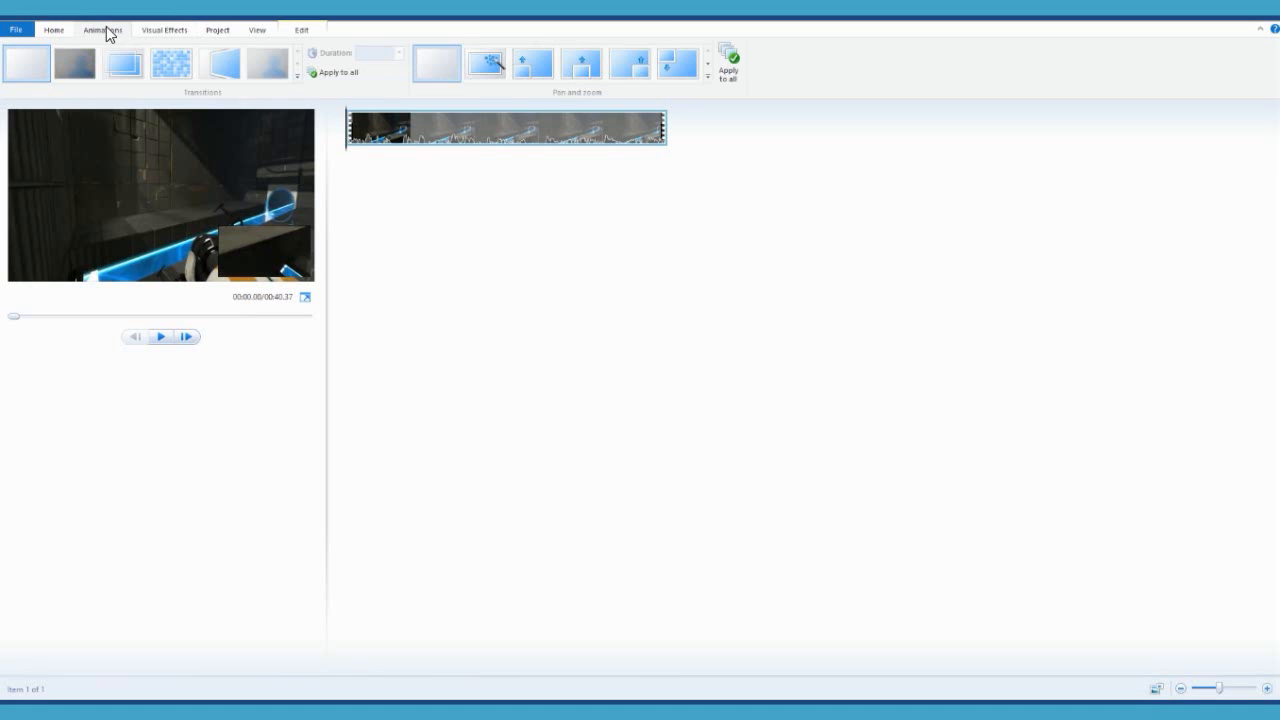
pyautogui.click(76, 64)
pyautogui.click(83, 71)
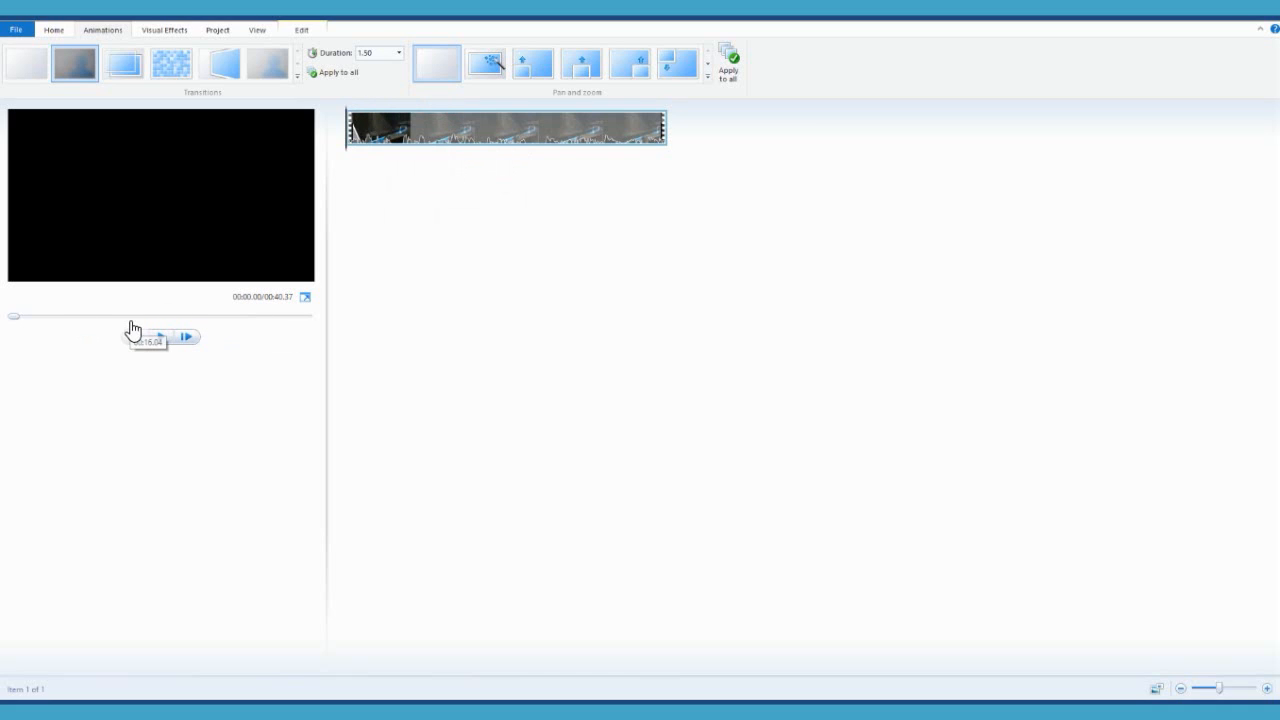
# Split the clip in two at about 20.30 seconds
pyautogui.moveTo(133, 330); pyautogui.dragTo(160, 315)
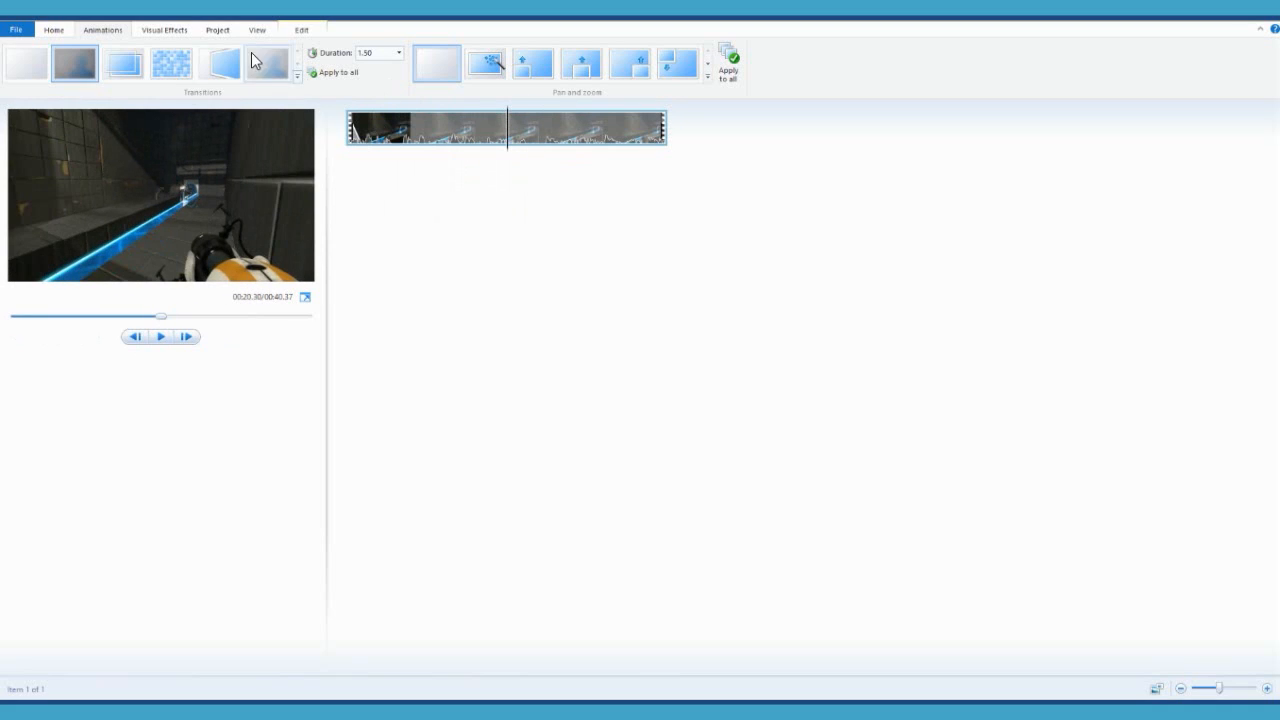
pyautogui.click(300, 28)
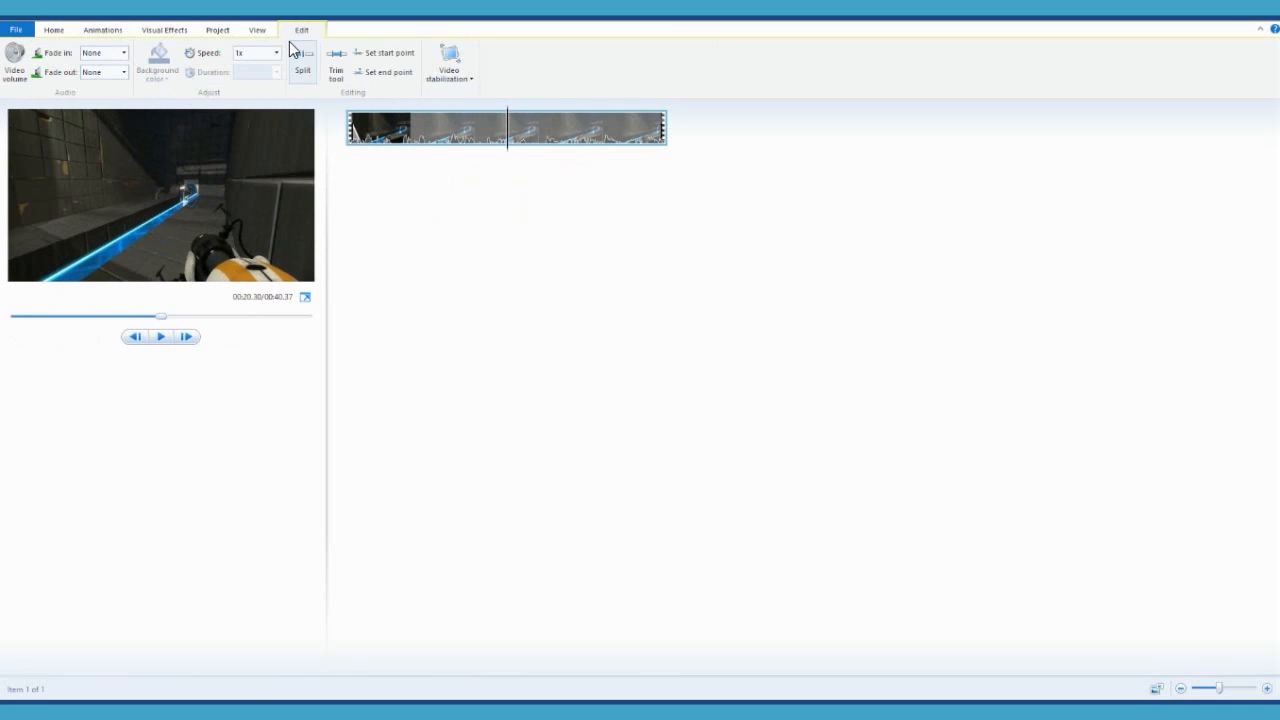
pyautogui.click(304, 68)
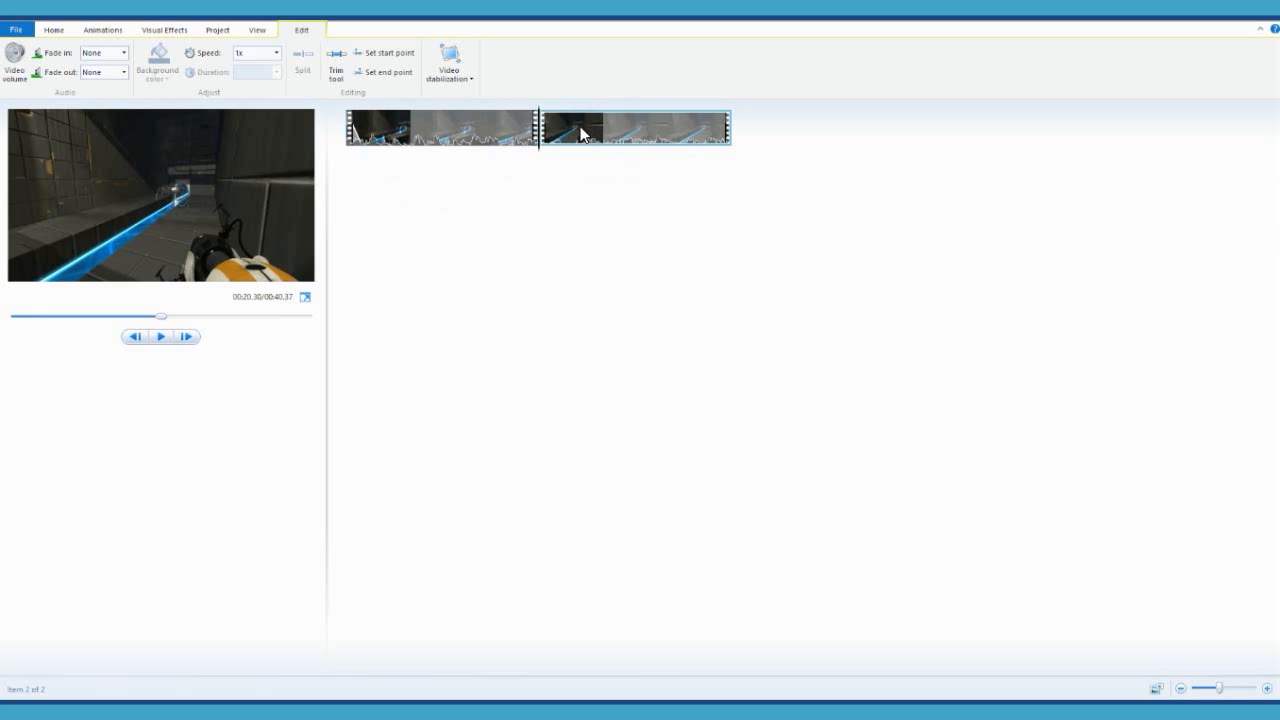
# Try deleting the second half and a section split off at about 17.27 seconds, undoing each of these edits
pyautogui.press('Delete')
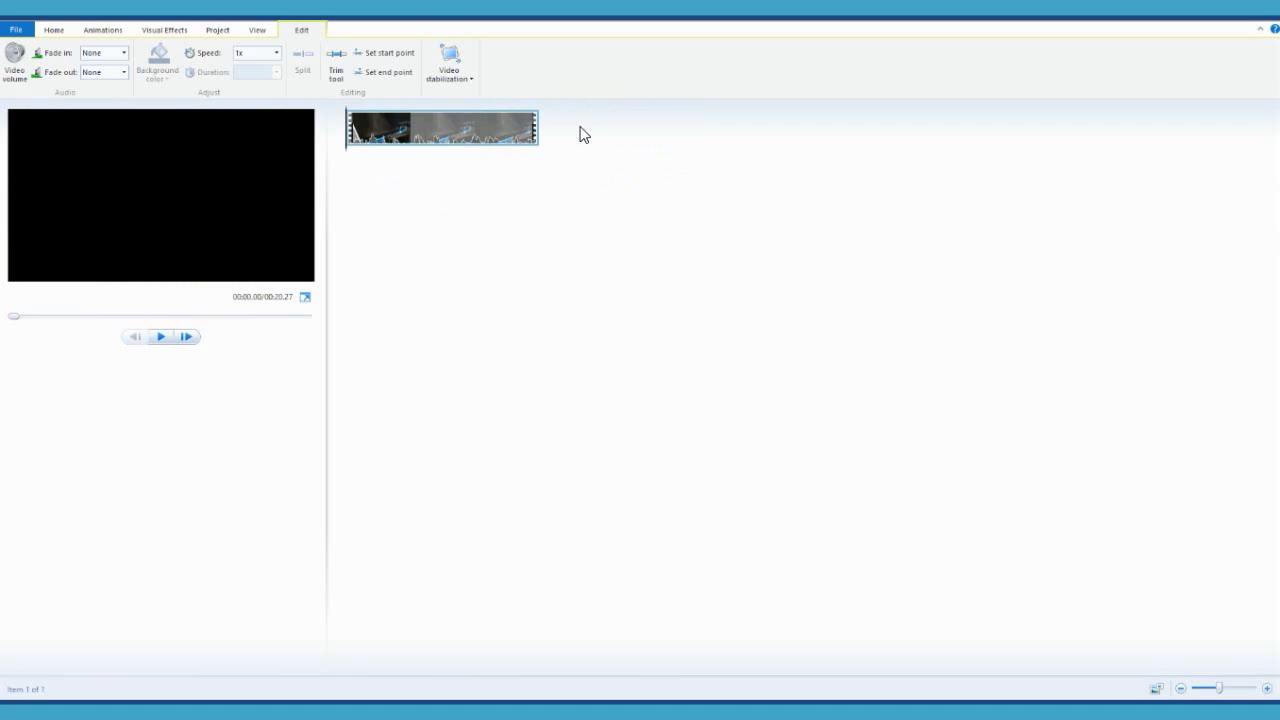
pyautogui.hotkey('ctrl', 'z')
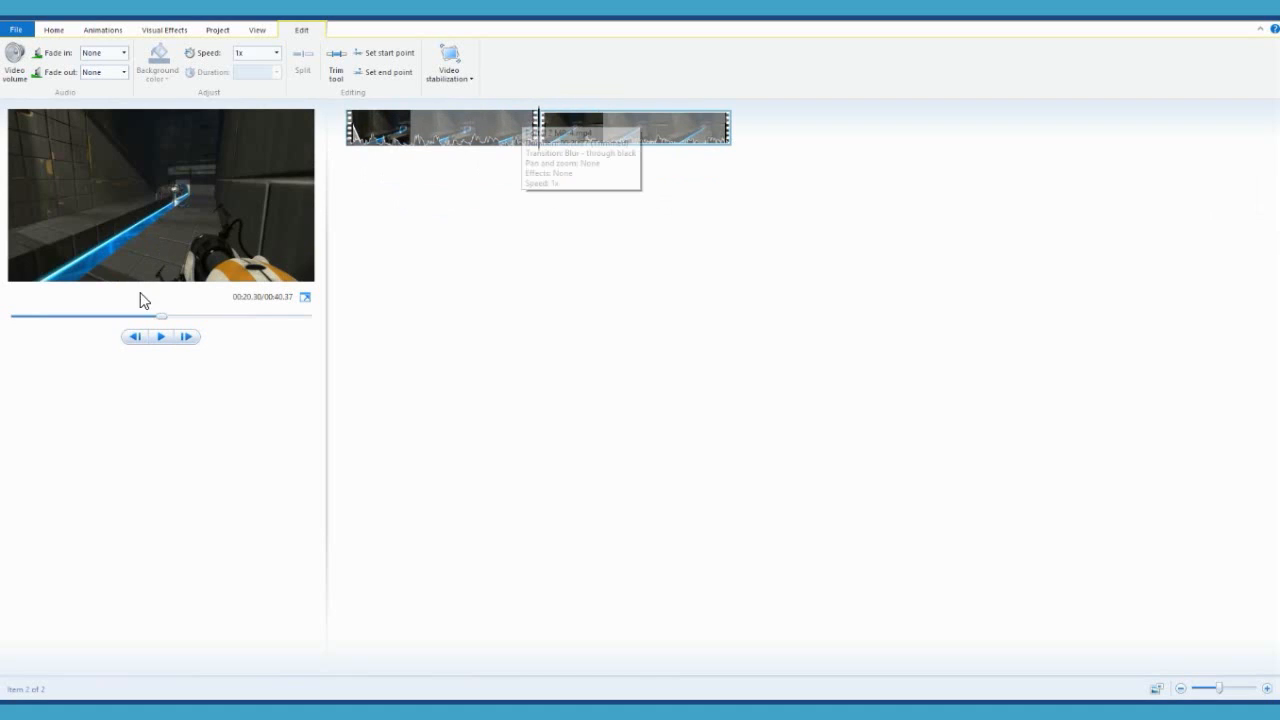
pyautogui.moveTo(162, 317); pyautogui.dragTo(141, 325)
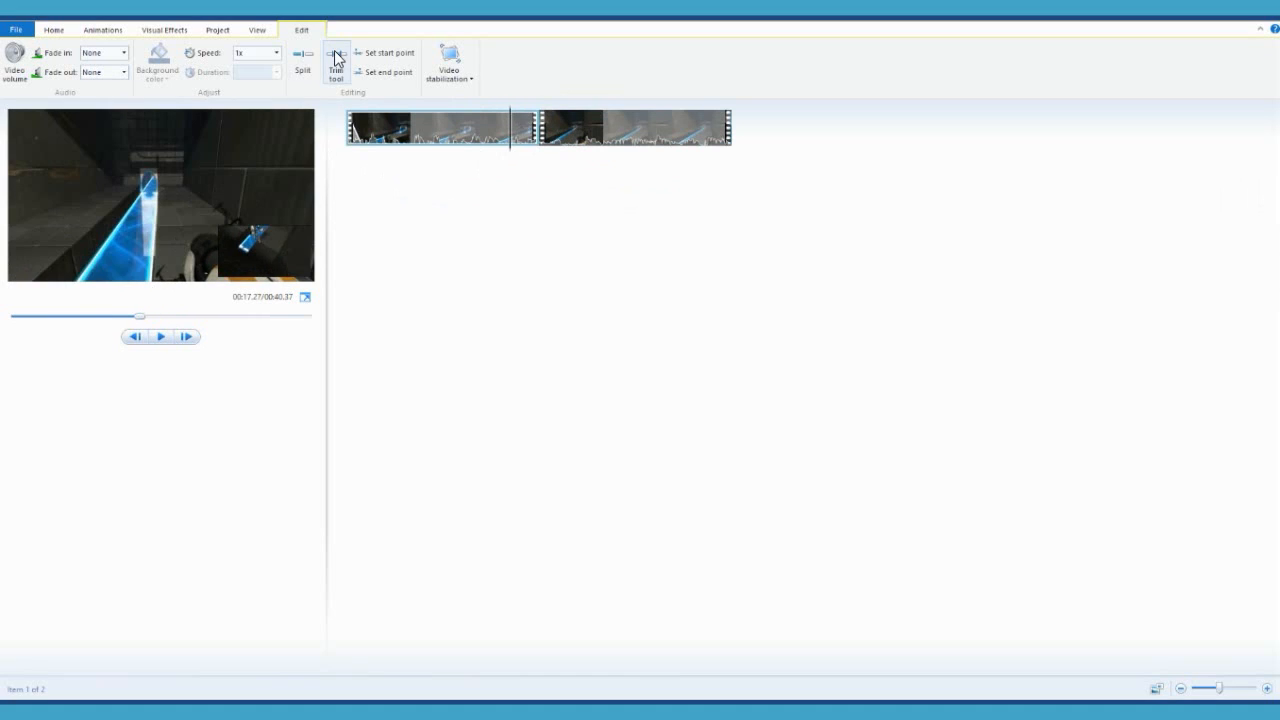
pyautogui.click(303, 58)
pyautogui.press('Delete')
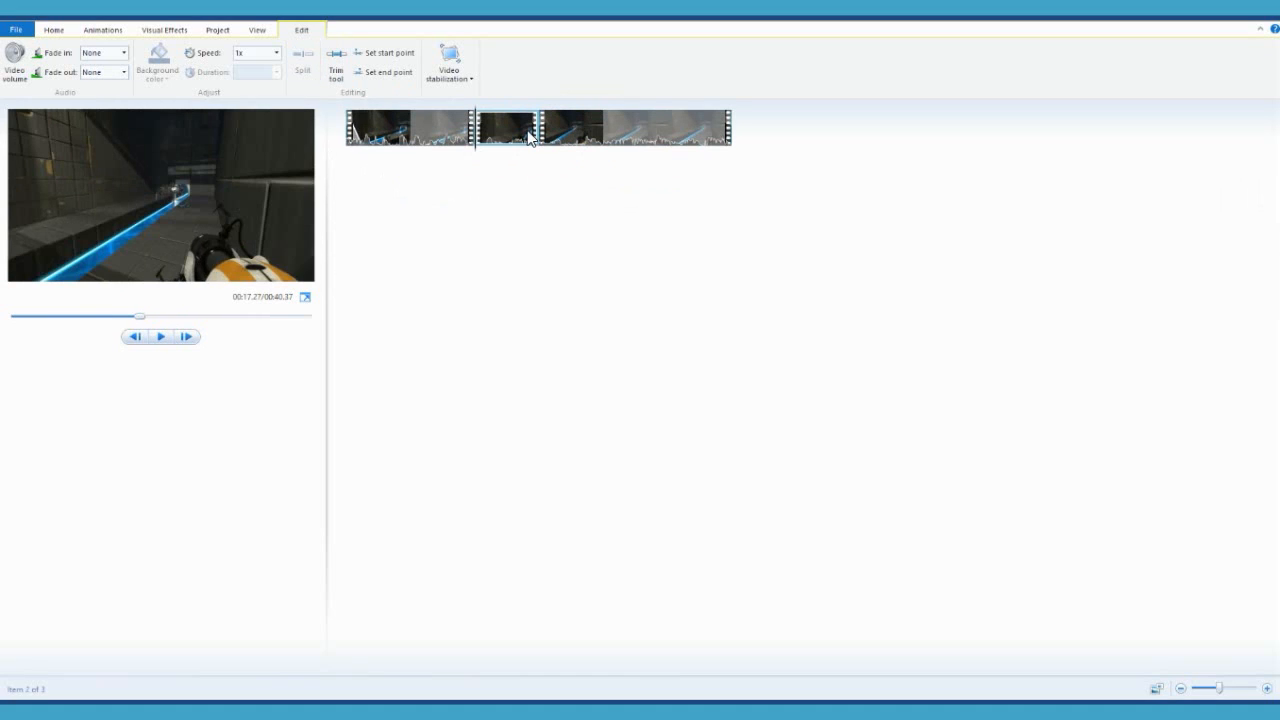
pyautogui.hotkey('ctrl', 'z')
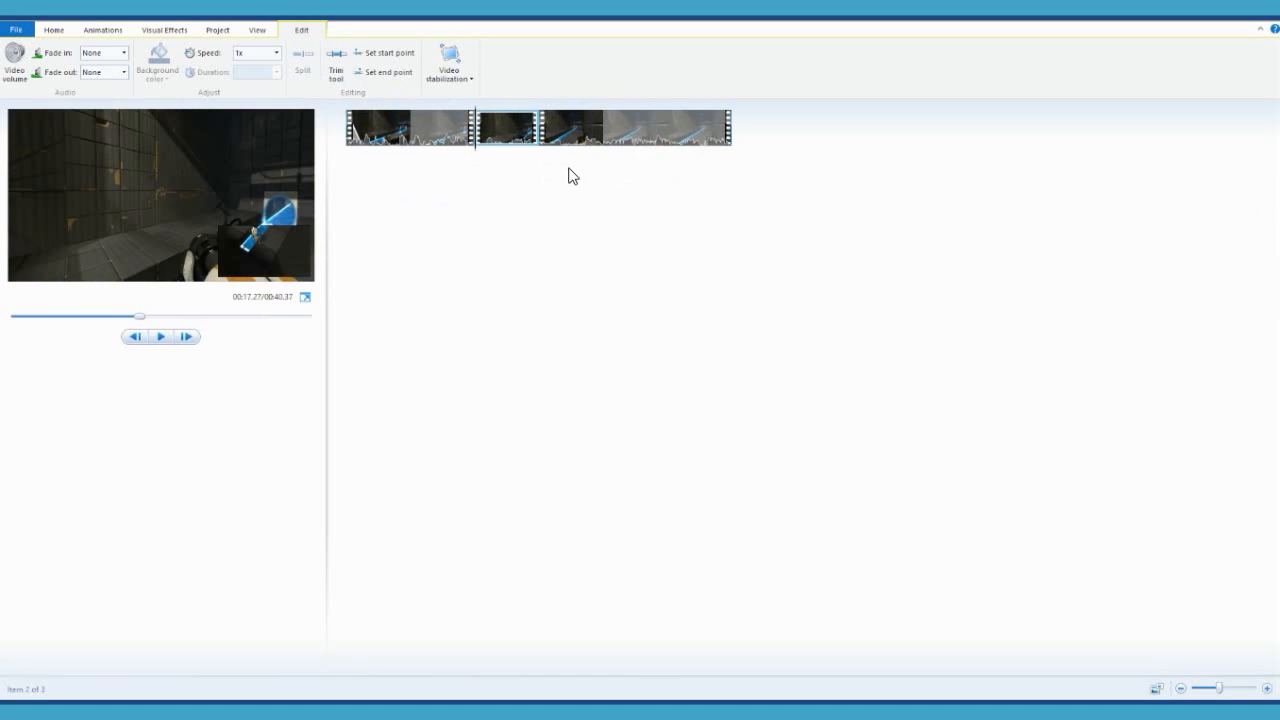
pyautogui.hotkey('ctrl', 'z')
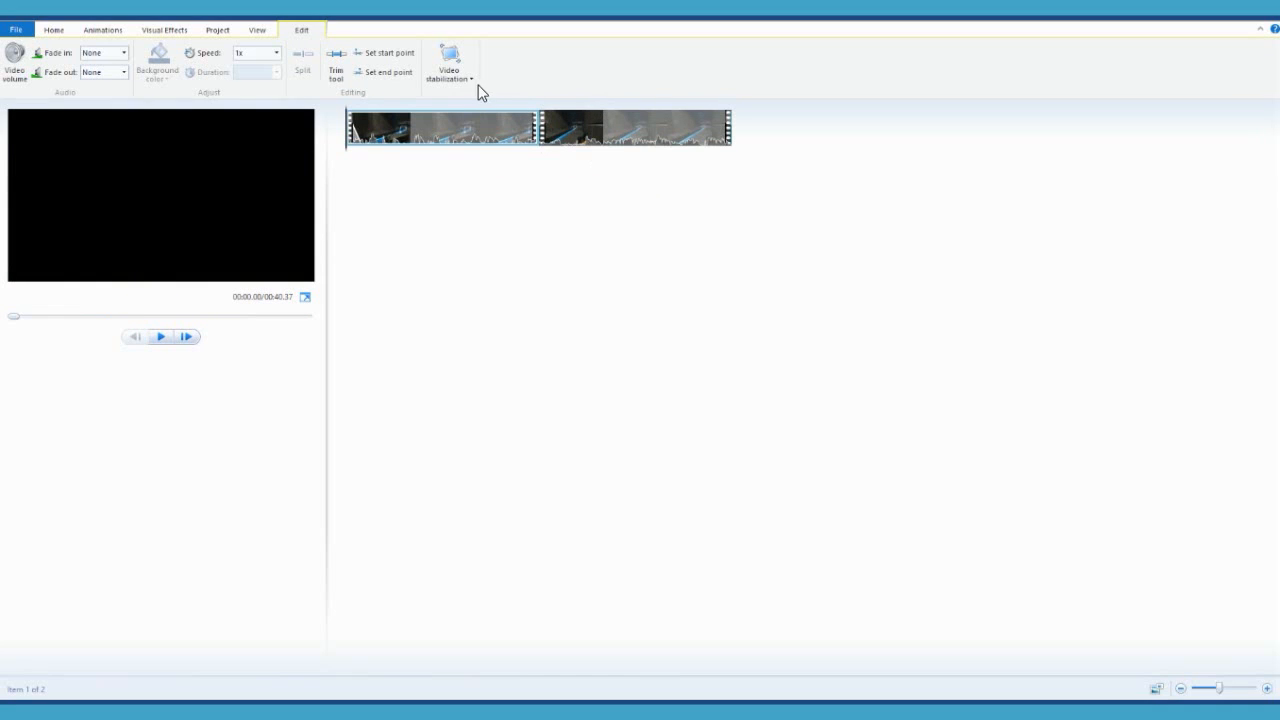
# Trim the first clip so that its end point is at about 26.87 seconds, and save the trim
pyautogui.click(332, 76)
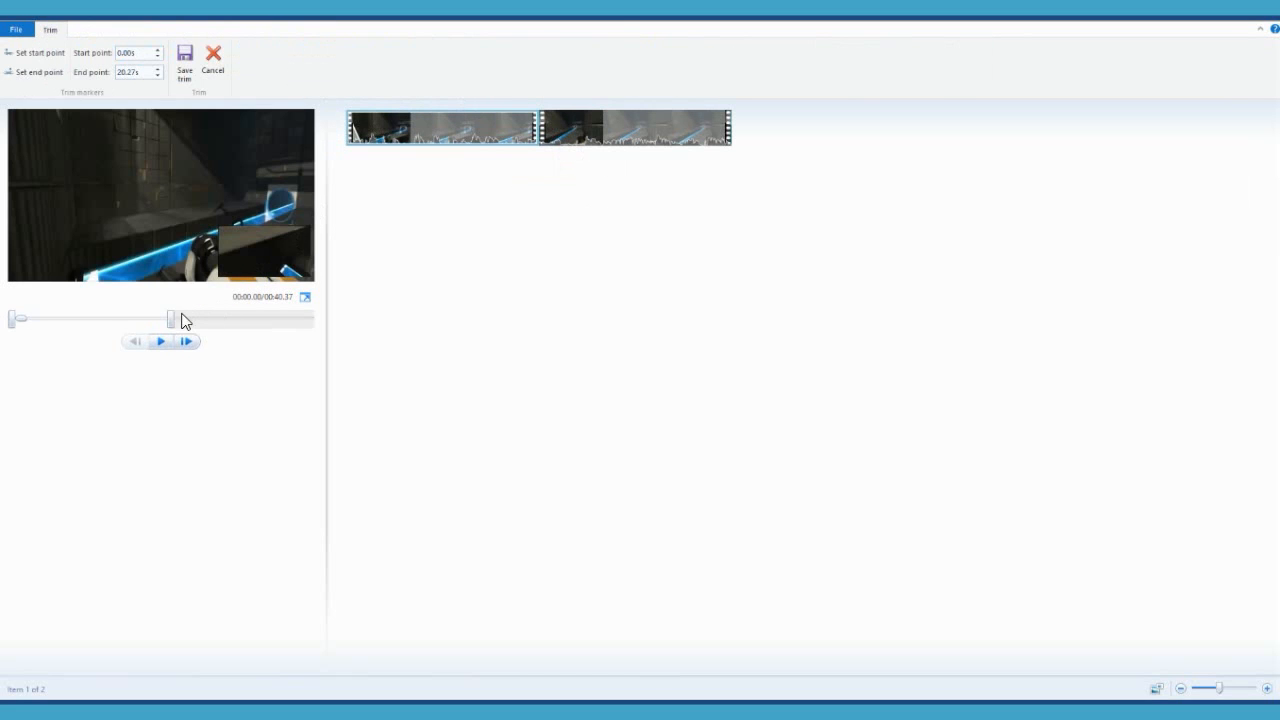
pyautogui.moveTo(174, 322); pyautogui.dragTo(221, 303)
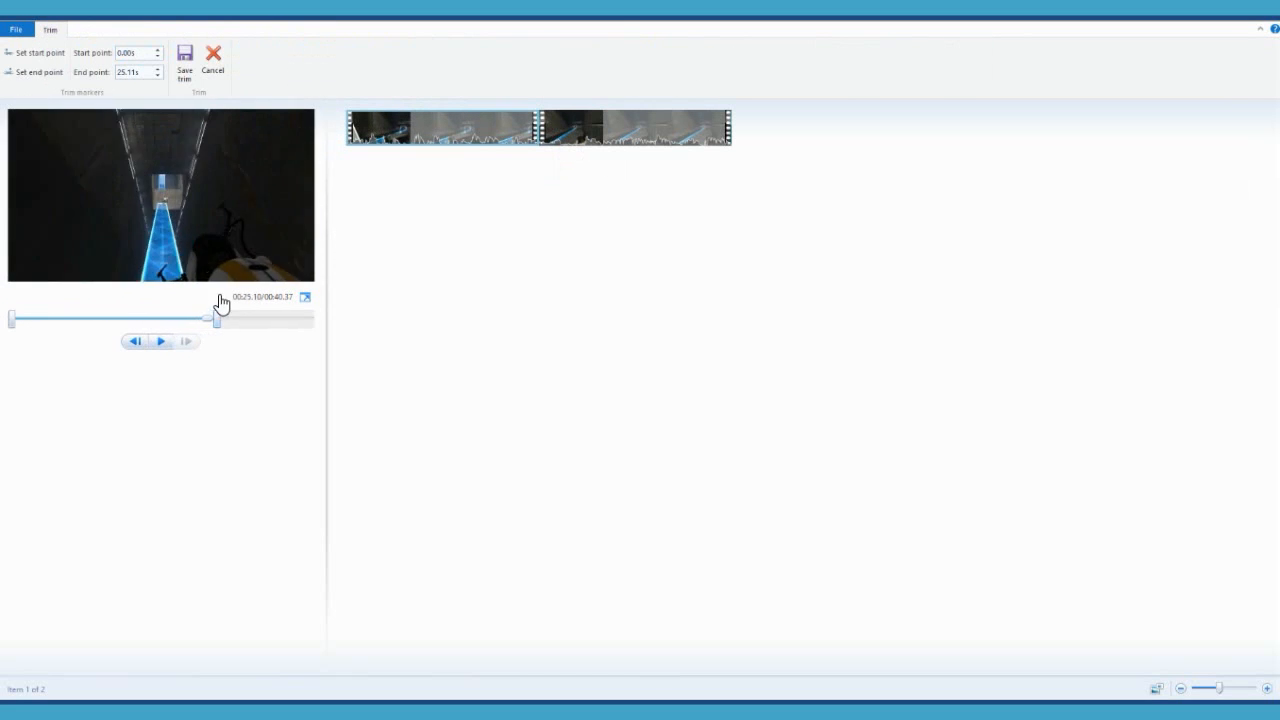
pyautogui.click(192, 70)
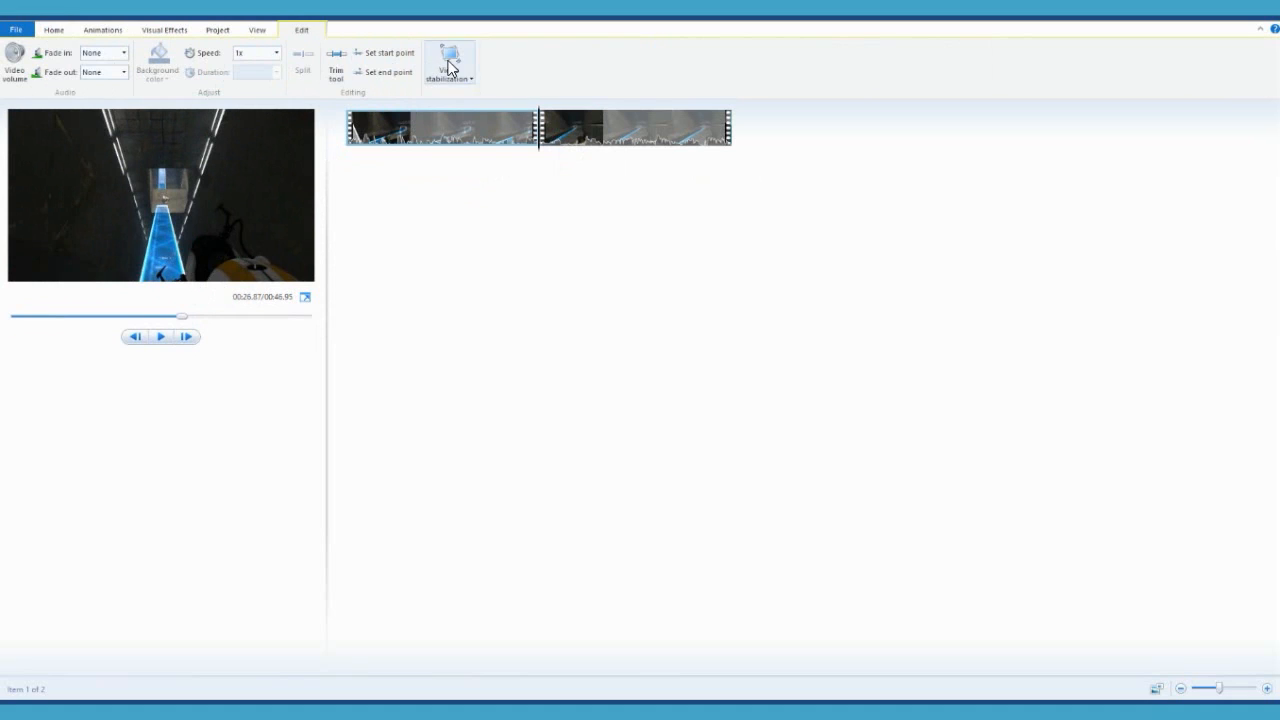
# Apply the Wipe down - wide transition to the second clip
pyautogui.click(256, 31)
pyautogui.click(229, 33)
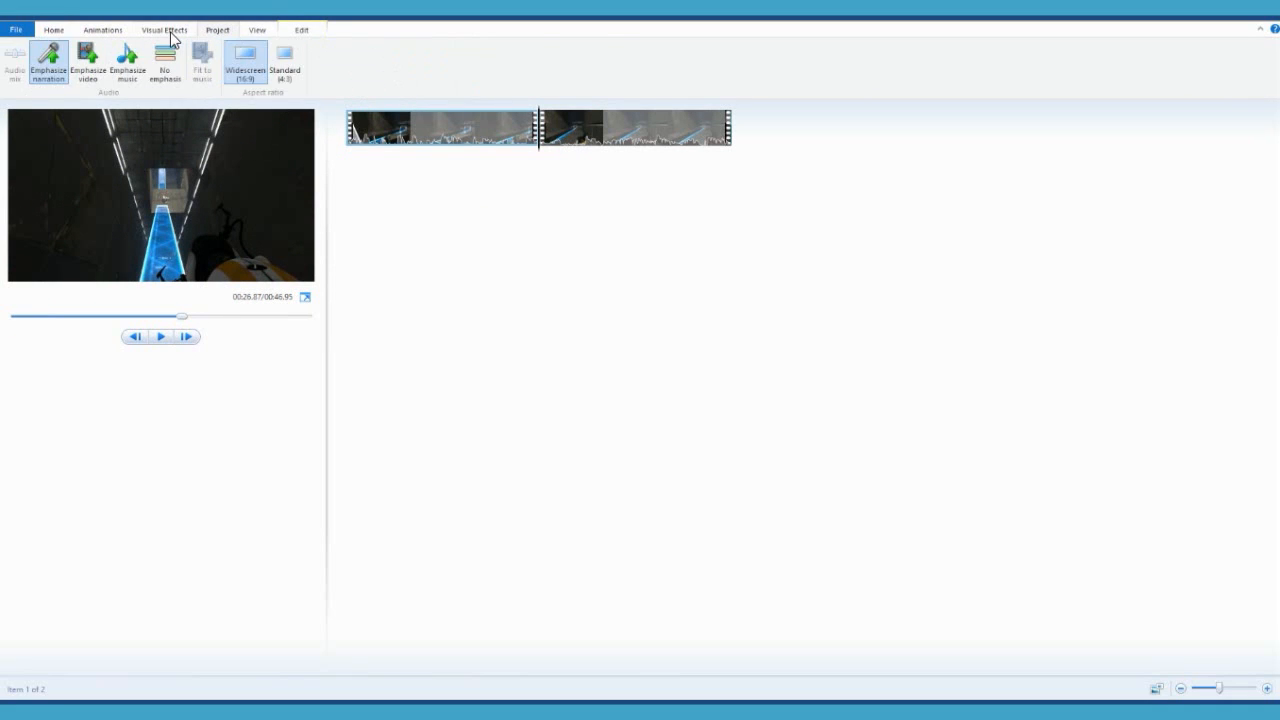
pyautogui.click(171, 34)
pyautogui.click(100, 32)
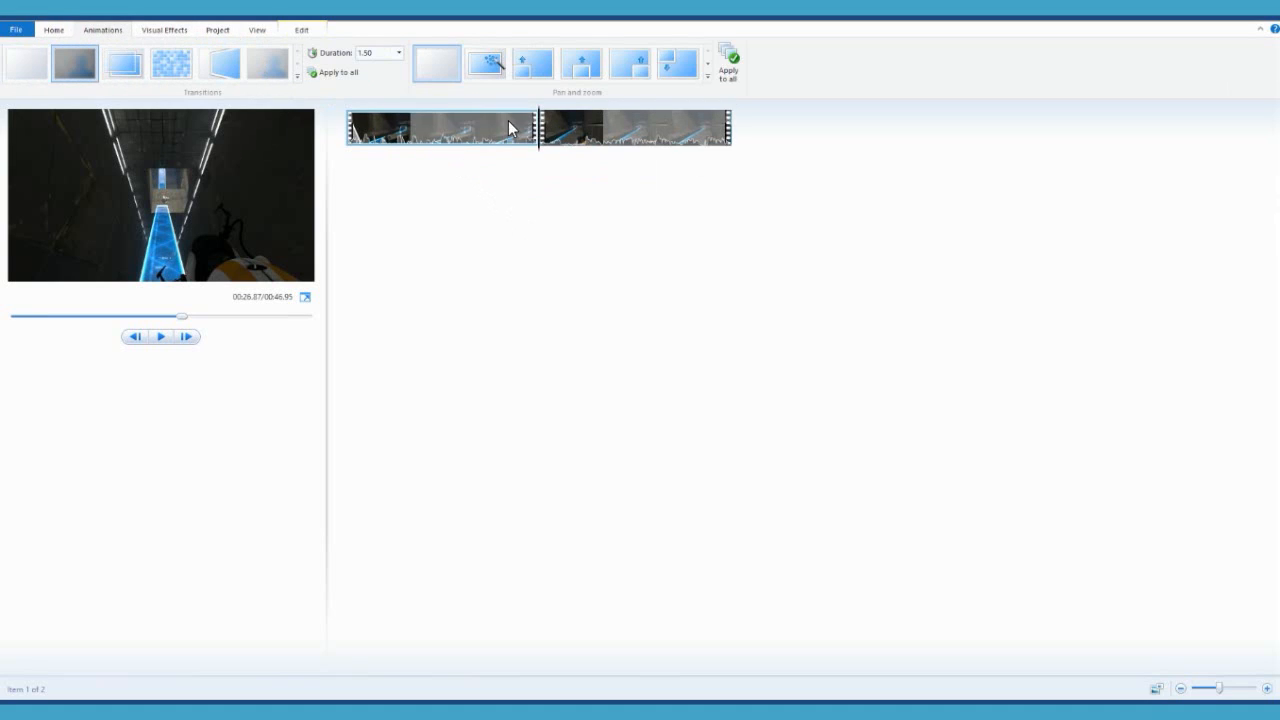
pyautogui.click(566, 128)
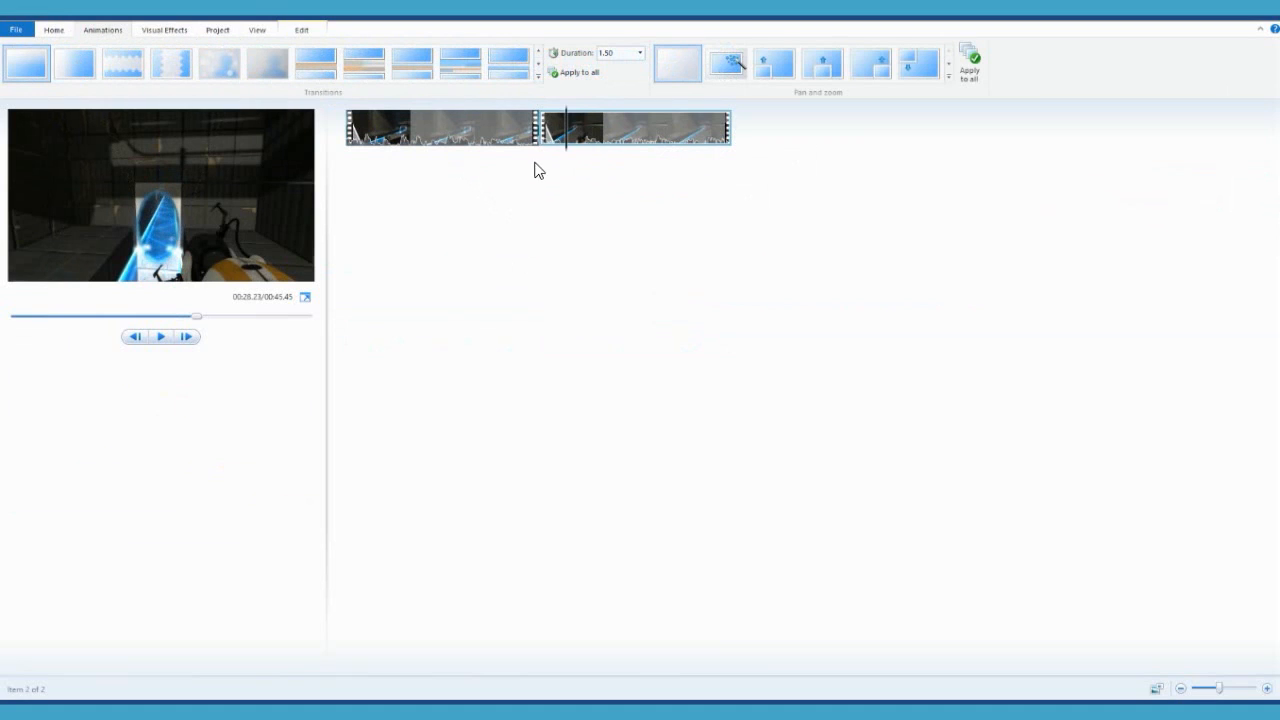
pyautogui.click(535, 77)
pyautogui.moveTo(537, 120)
pyautogui.mouseDown()
pyautogui.moveTo(543, 134)
pyautogui.moveTo(541, 70)
pyautogui.moveTo(534, 126)
pyautogui.moveTo(536, 97)
pyautogui.mouseUp()
pyautogui.click(589, 190)
# Play back the transition between the two clips and undo it
pyautogui.moveTo(198, 322); pyautogui.dragTo(173, 313)
pyautogui.press('space')
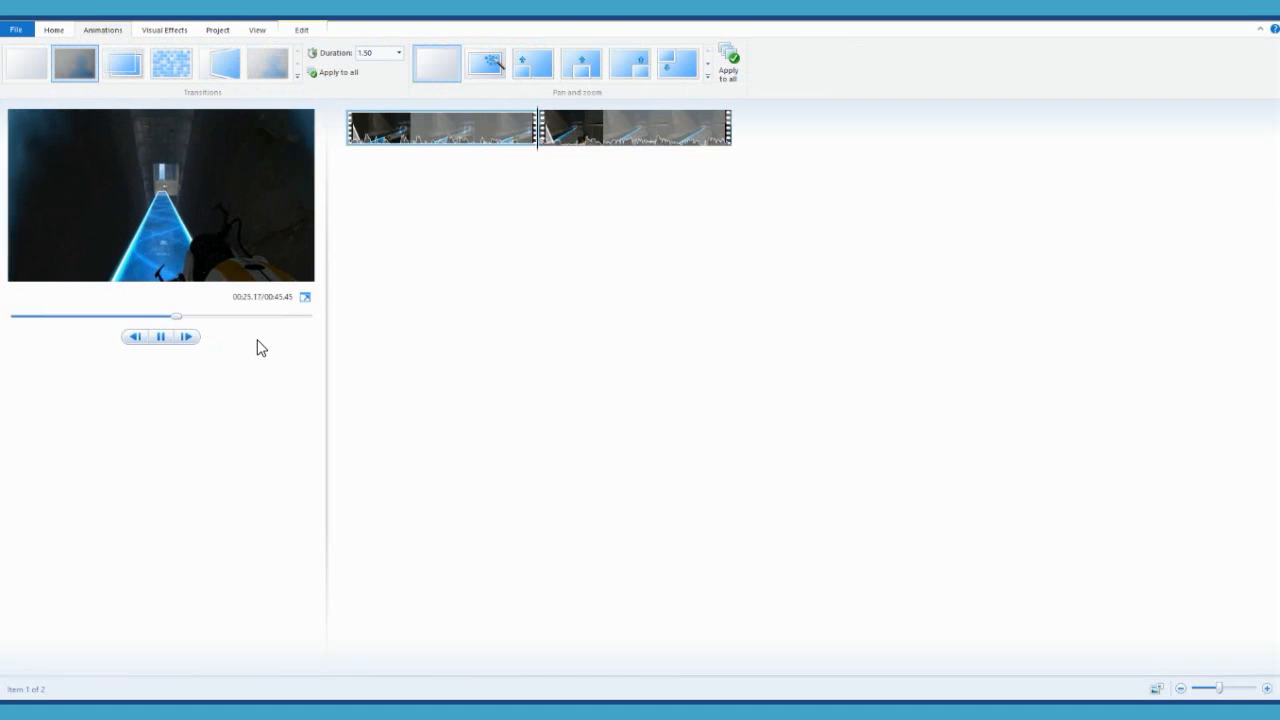
pyautogui.press('space')
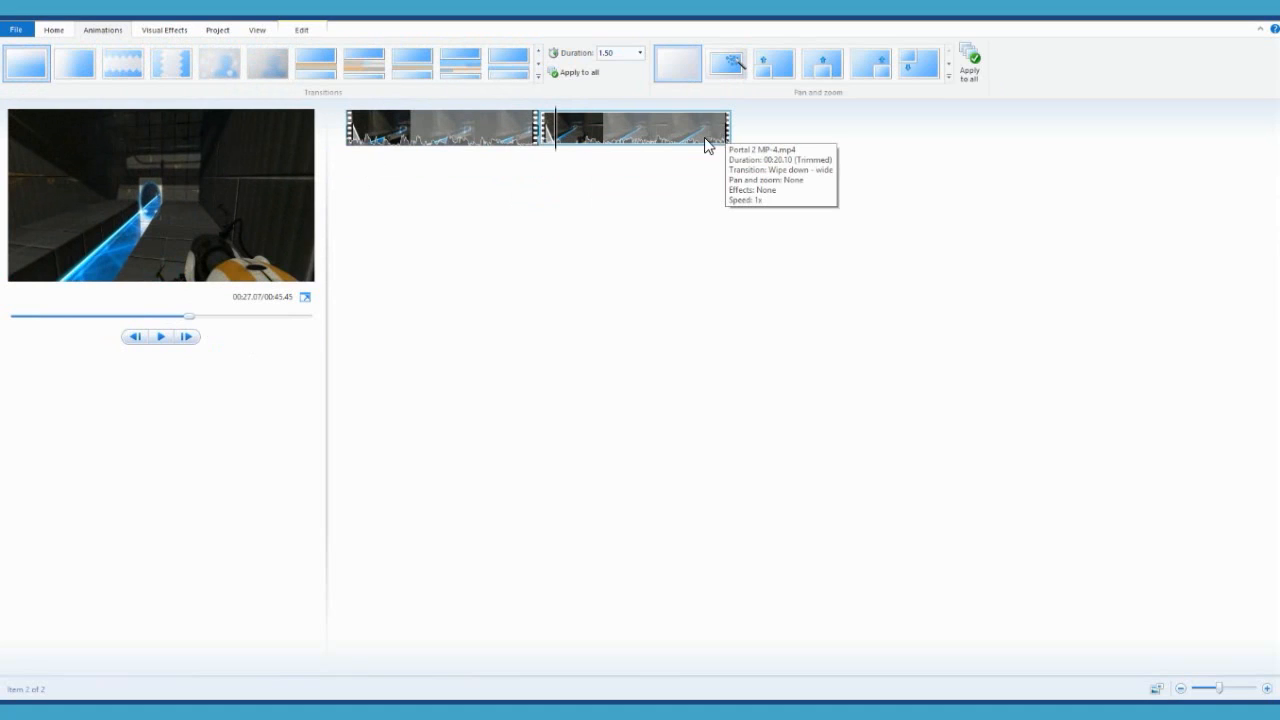
pyautogui.hotkey('ctrl', 'z')
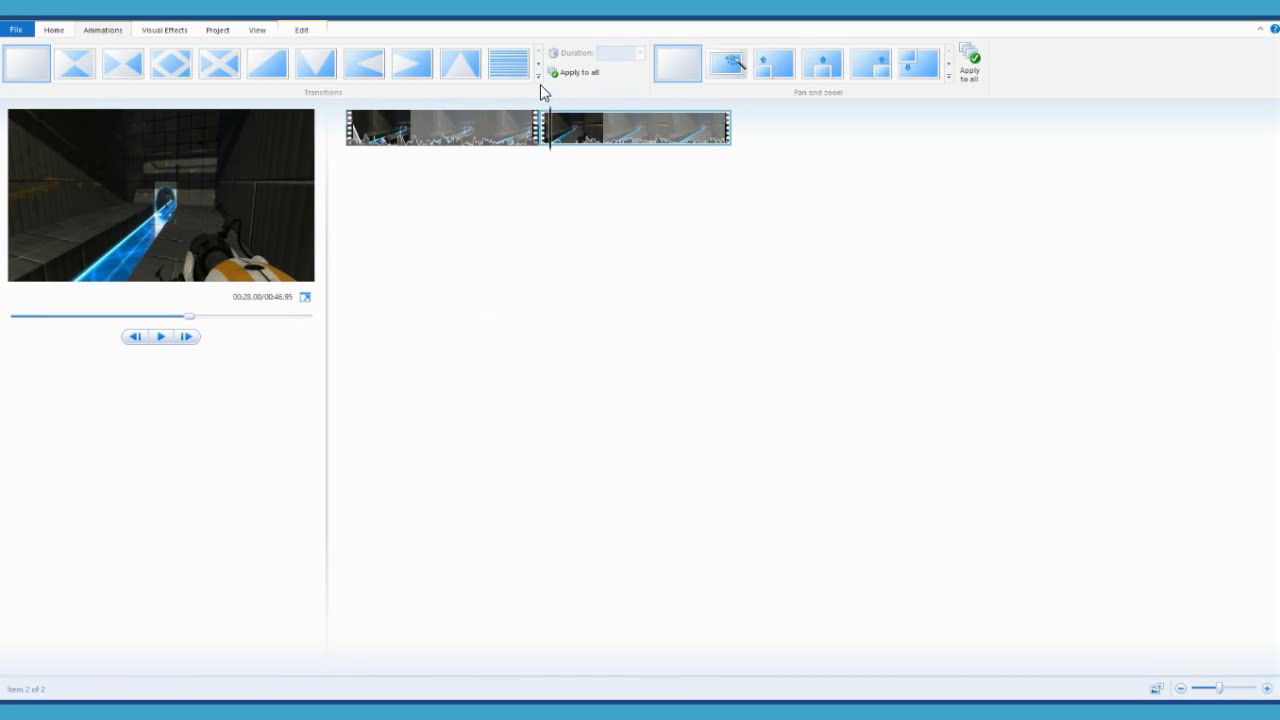
# Add the Fade out to black and Fade in from black effects to the second clip, and preview them
pyautogui.click(164, 30)
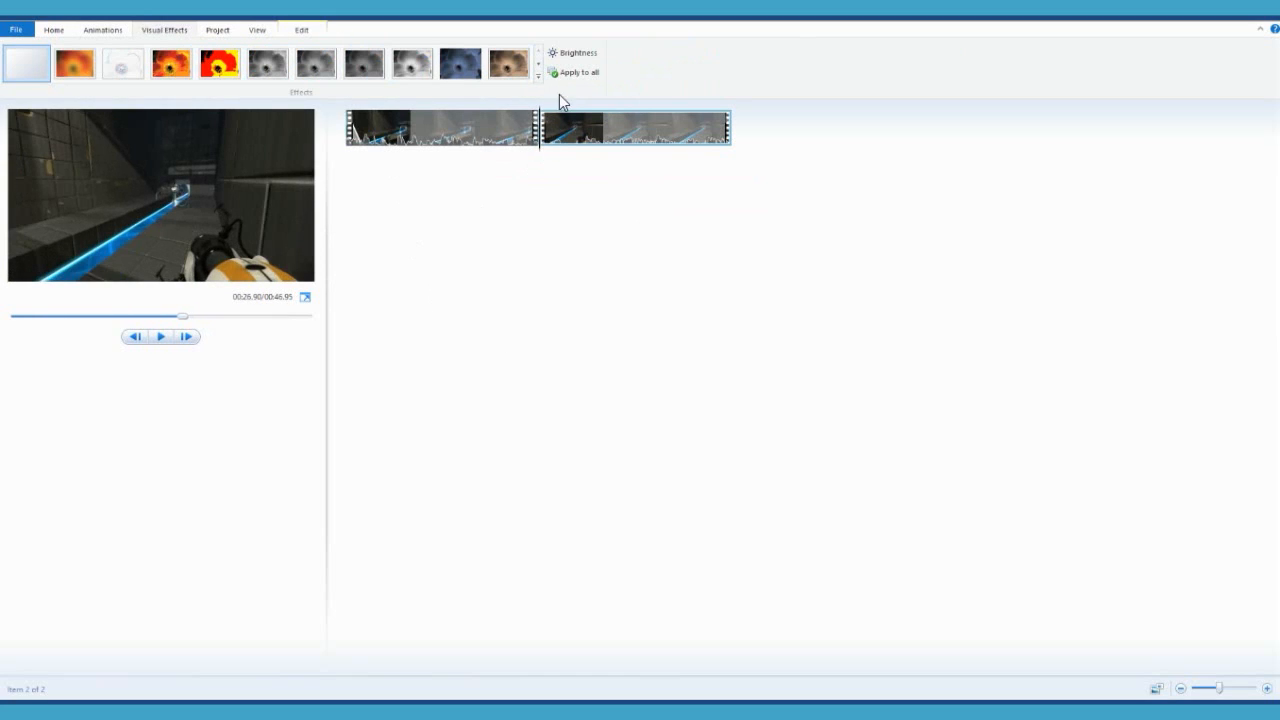
pyautogui.click(538, 75)
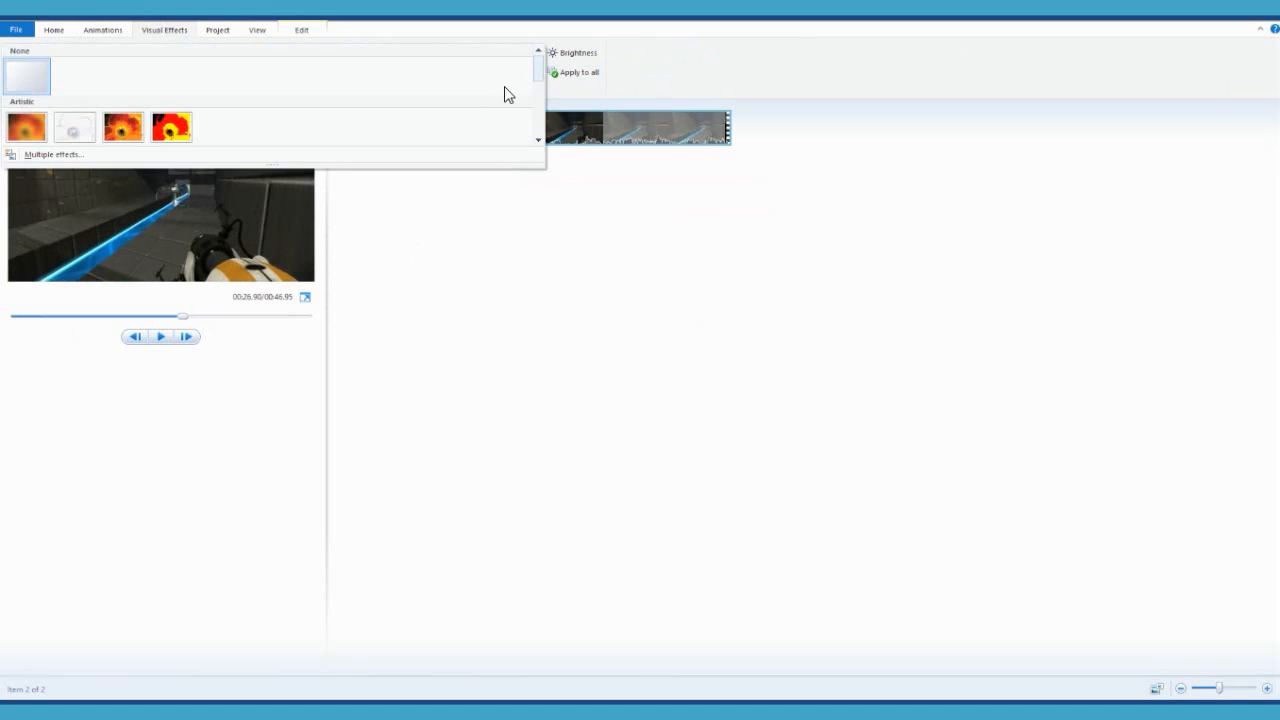
pyautogui.click(100, 152)
pyautogui.moveTo(548, 303)
pyautogui.mouseDown()
pyautogui.moveTo(557, 350)
pyautogui.moveTo(557, 300)
pyautogui.moveTo(557, 334)
pyautogui.moveTo(554, 321)
pyautogui.mouseUp()
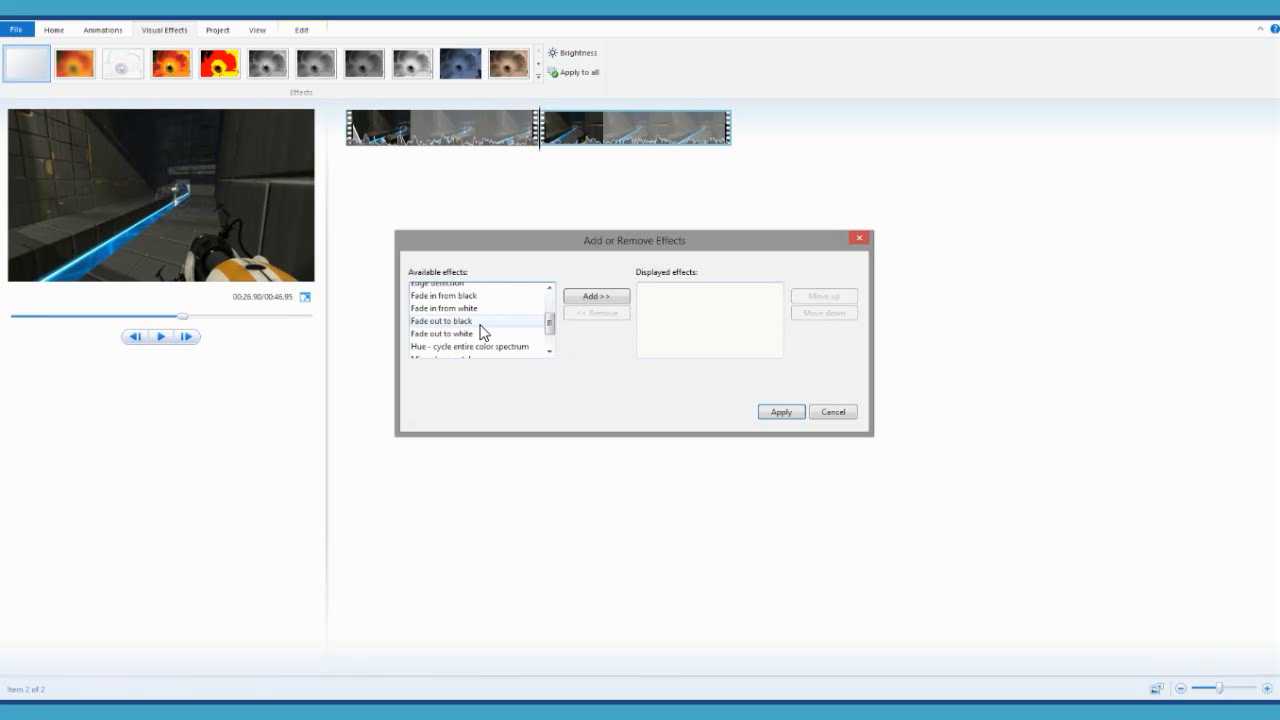
pyautogui.click(480, 322)
pyautogui.click(585, 299)
pyautogui.click(457, 297)
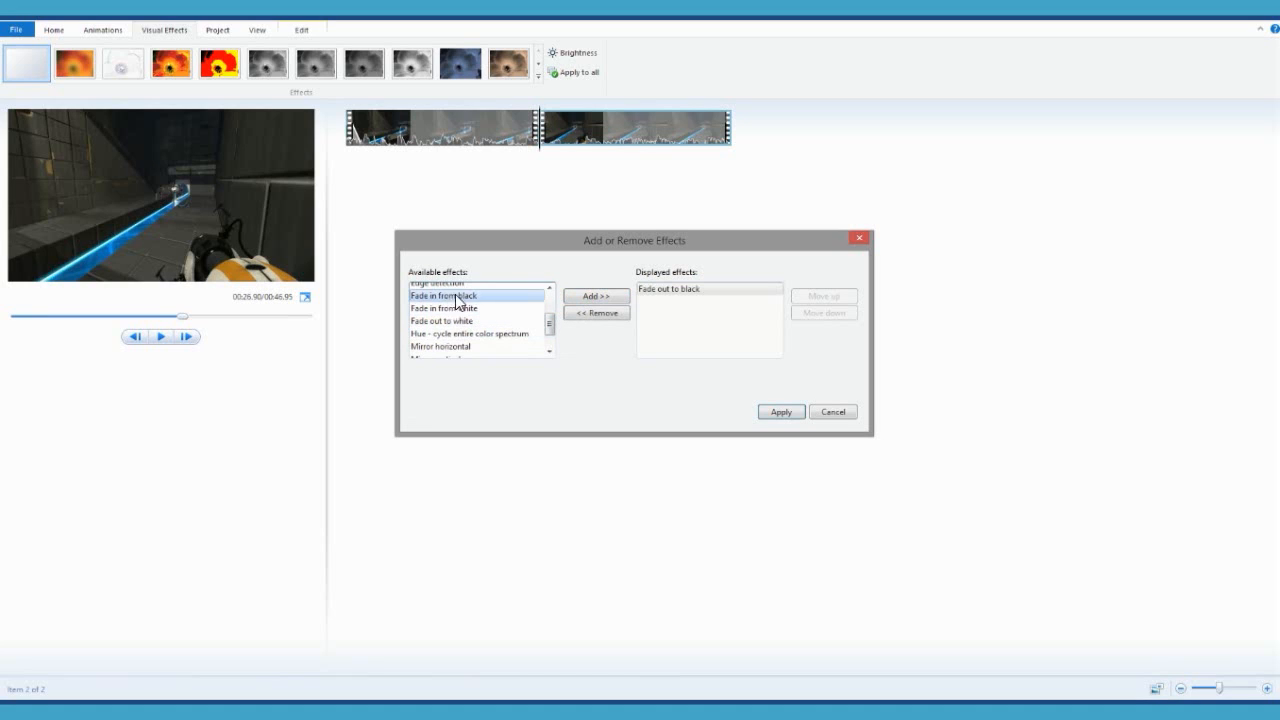
pyautogui.click(596, 297)
pyautogui.click(791, 411)
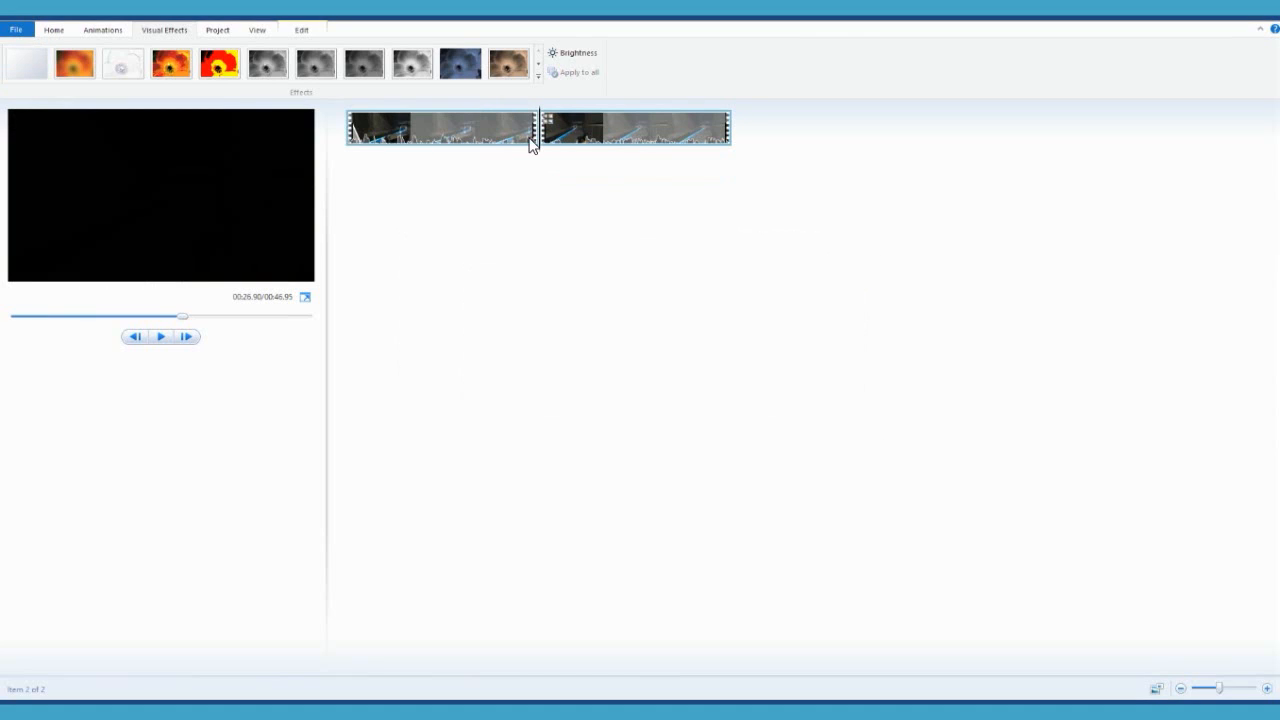
pyautogui.press('space')
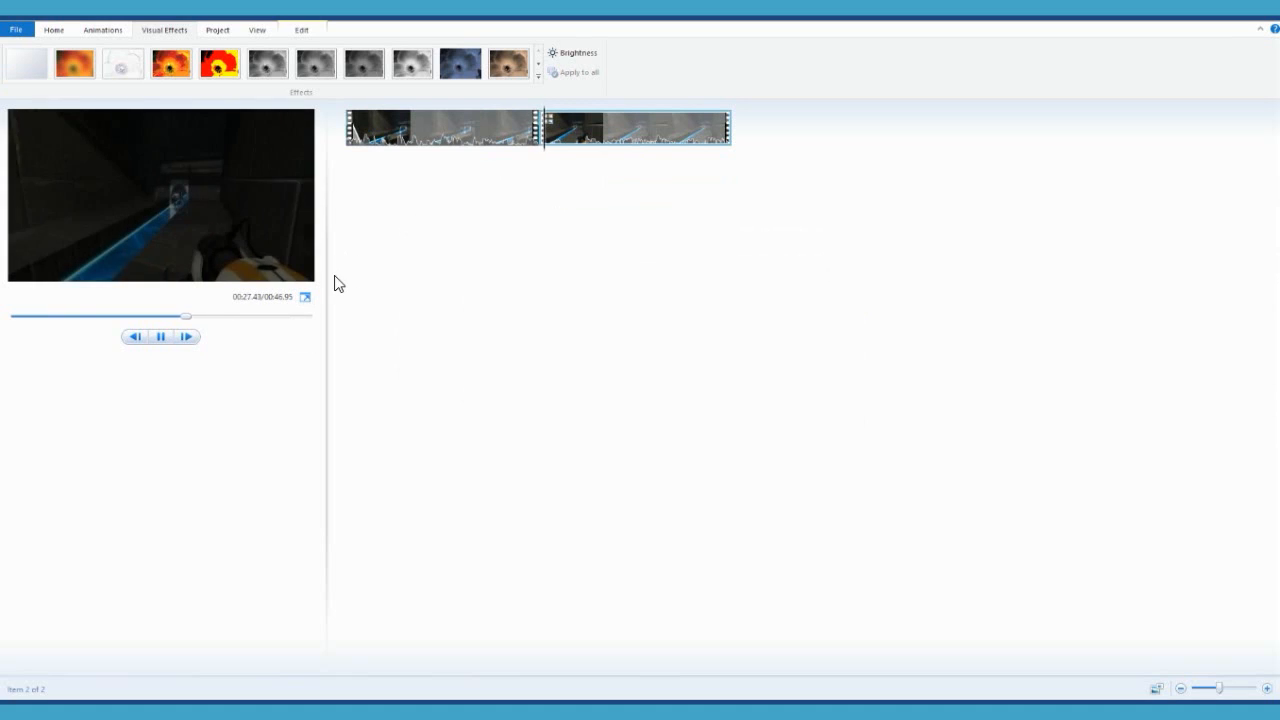
pyautogui.moveTo(186, 317); pyautogui.dragTo(299, 319)
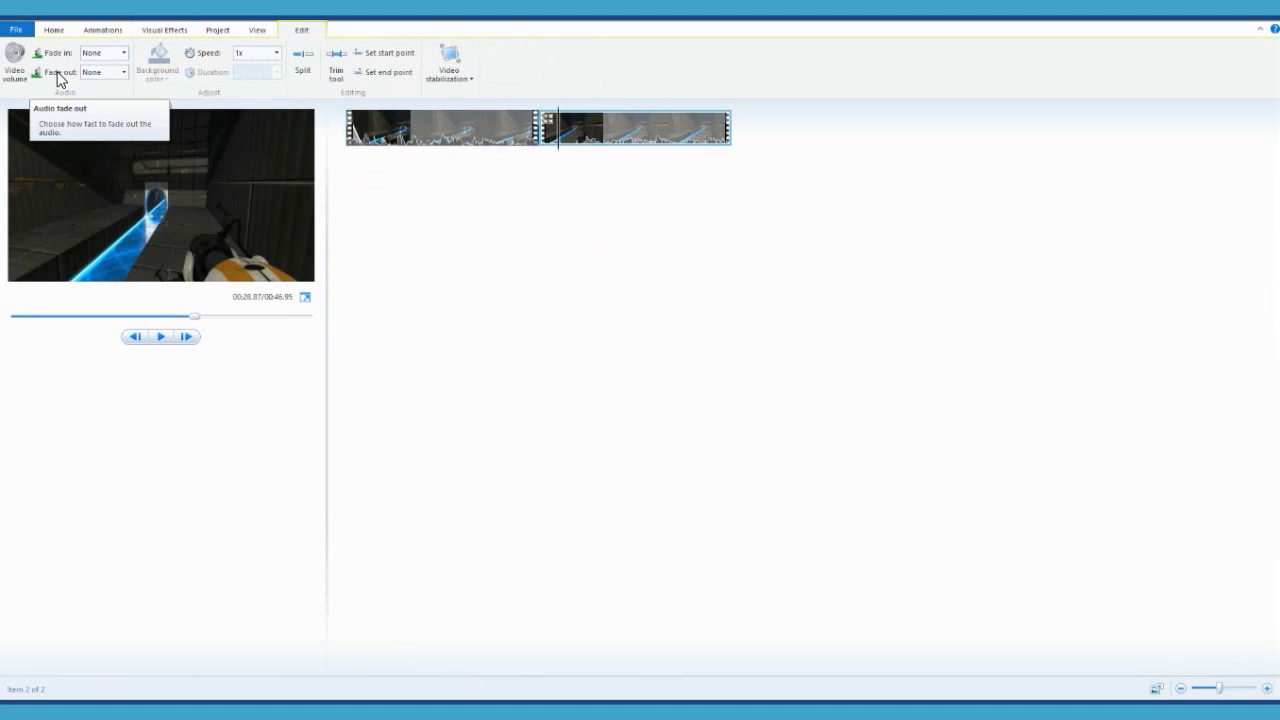
# Set both the audio fade in and the audio fade out of the second clip to Slow
pyautogui.click(123, 50)
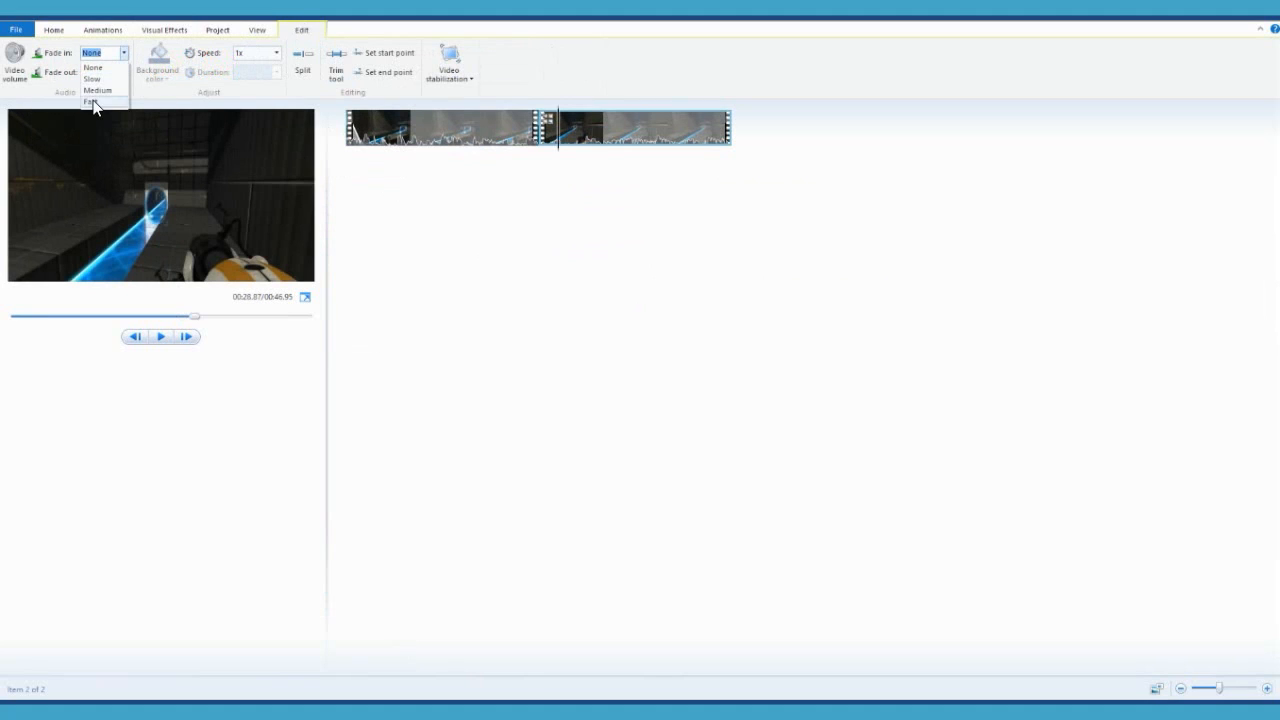
pyautogui.click(93, 79)
pyautogui.click(123, 72)
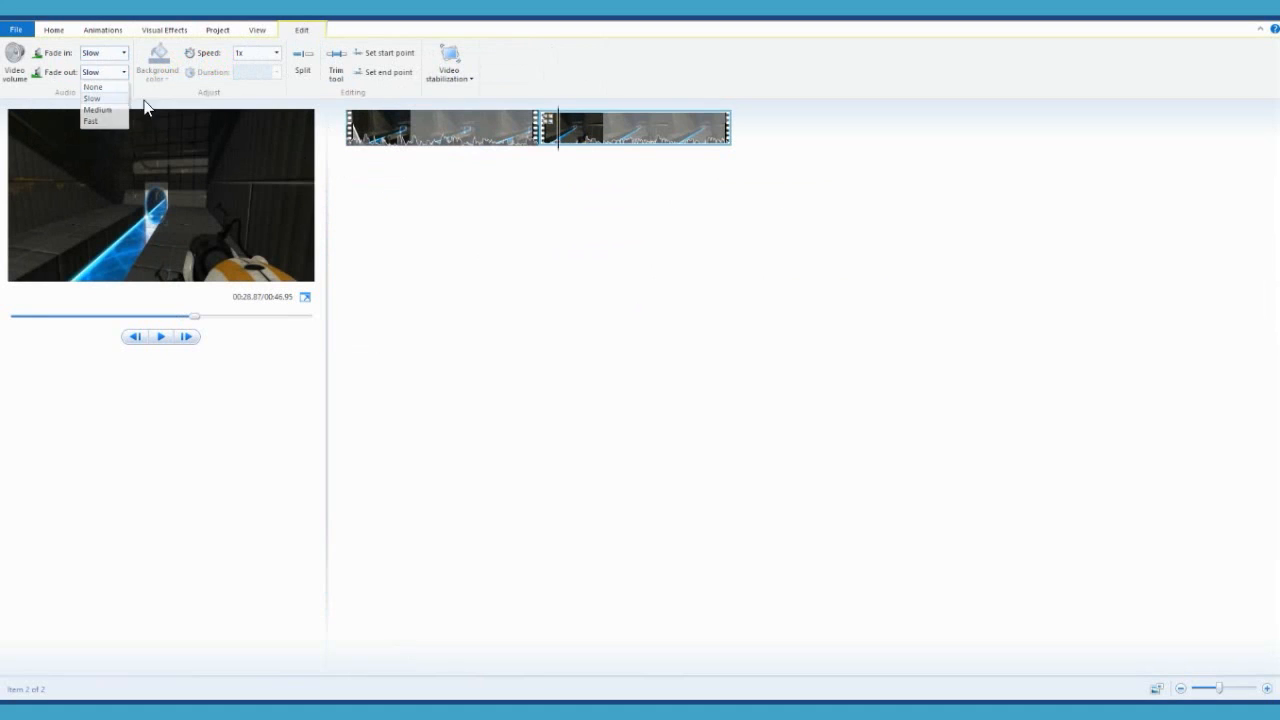
pyautogui.click(92, 99)
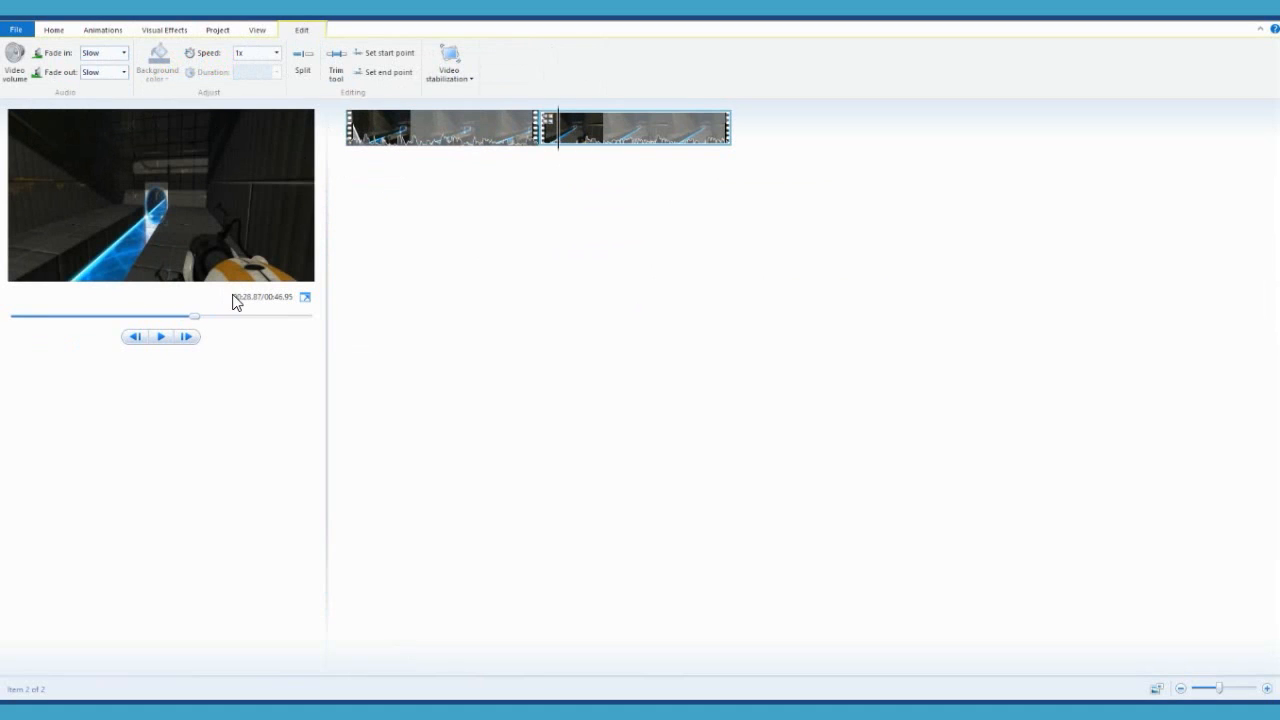
# Scrub through the second clip to preview it and set its playback speed to 1x
pyautogui.moveTo(193, 317)
pyautogui.mouseDown()
pyautogui.moveTo(171, 317)
pyautogui.moveTo(184, 317)
pyautogui.mouseUp()
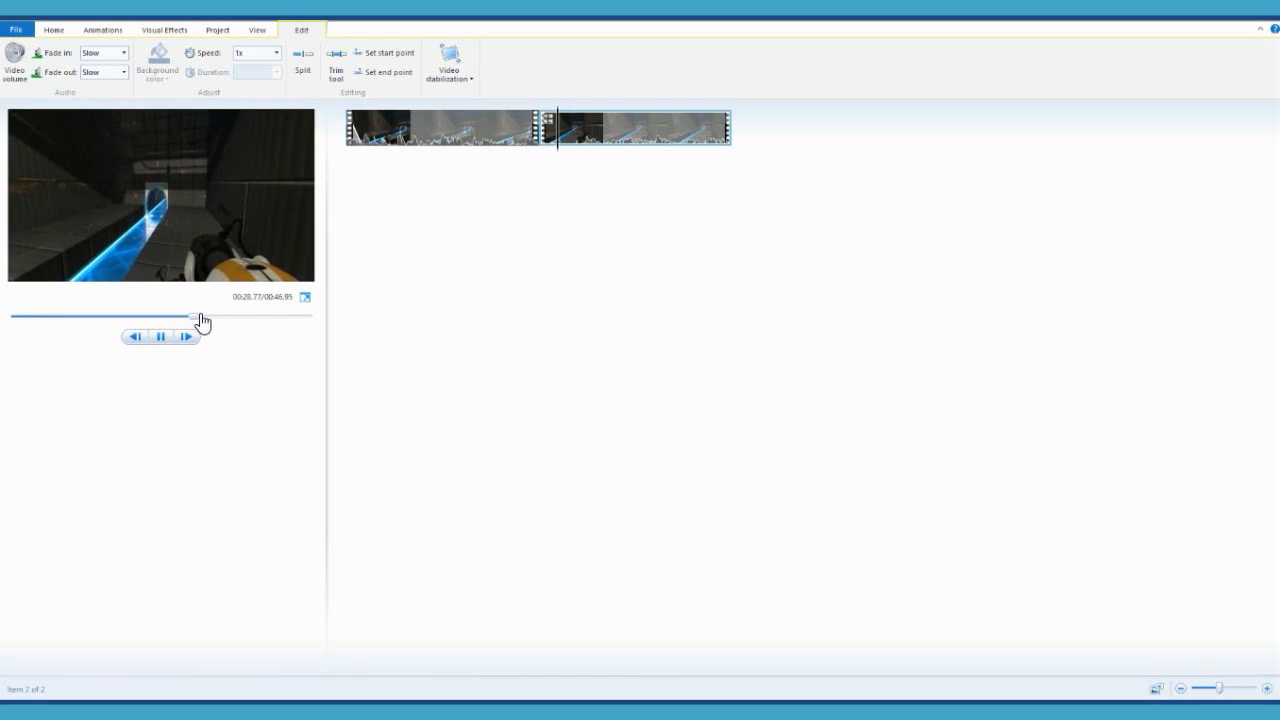
pyautogui.moveTo(201, 321); pyautogui.dragTo(294, 331)
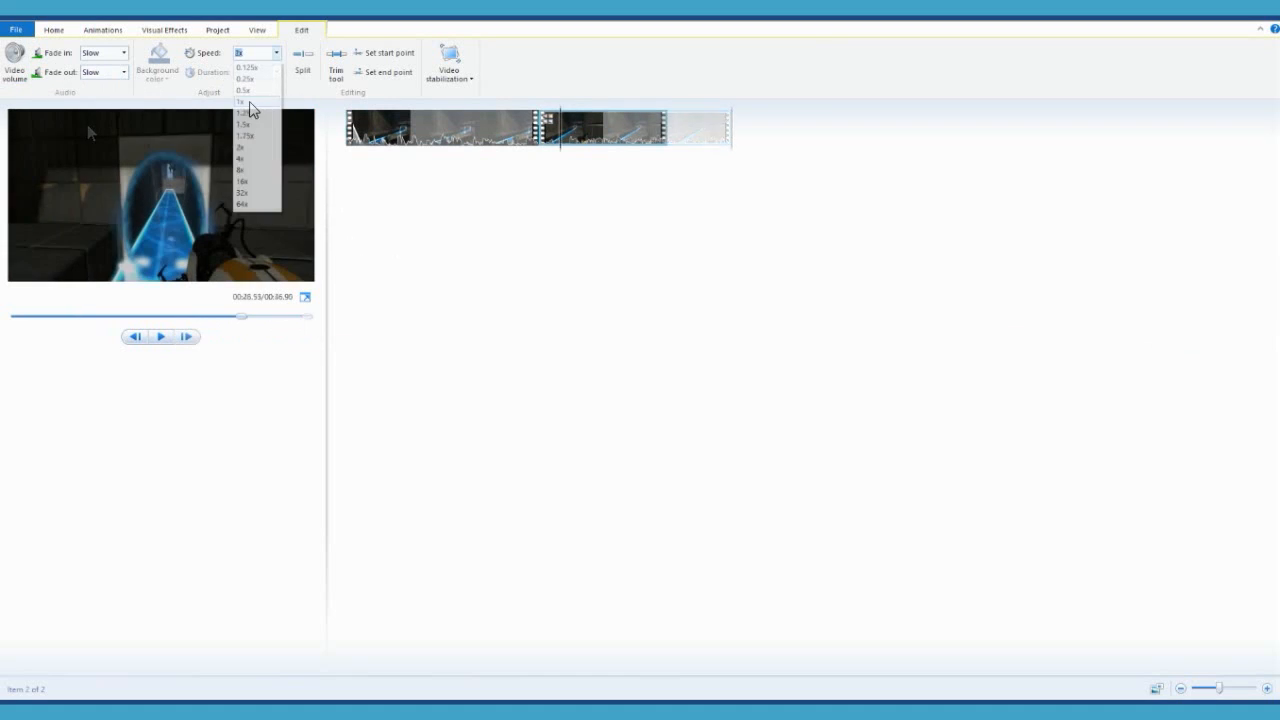
pyautogui.click(250, 104)
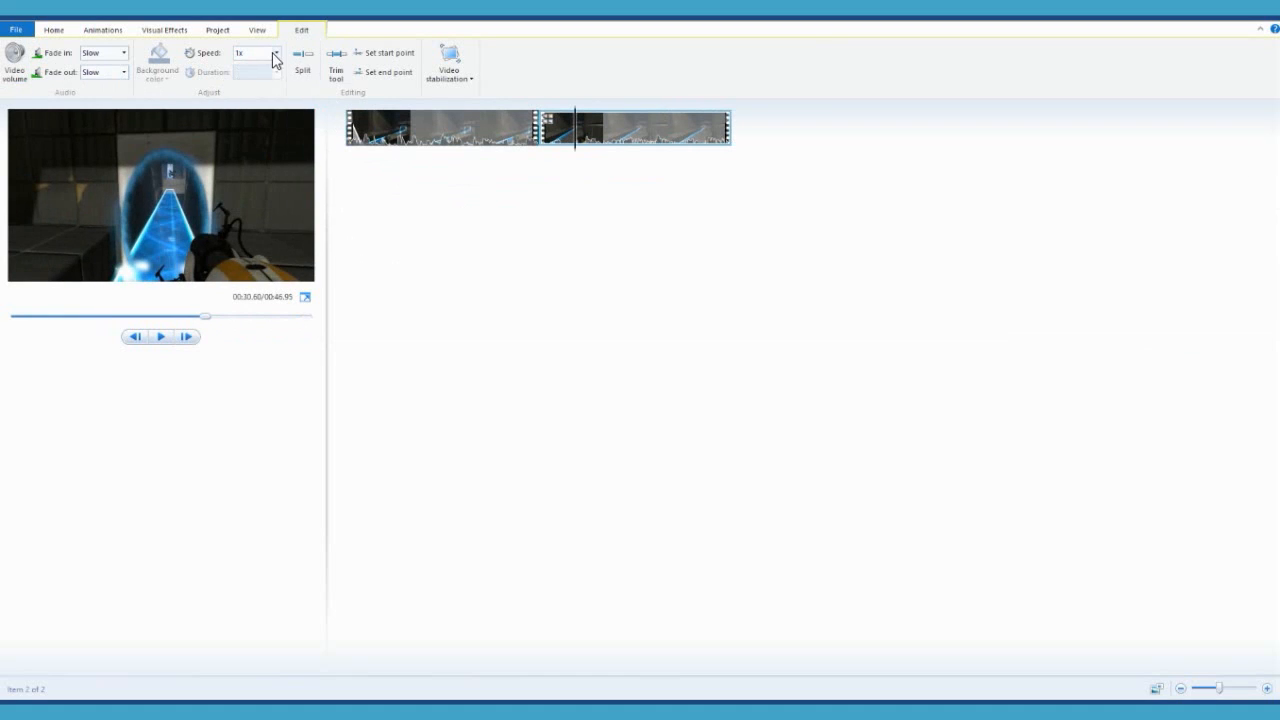
pyautogui.click(257, 30)
pyautogui.click(232, 31)
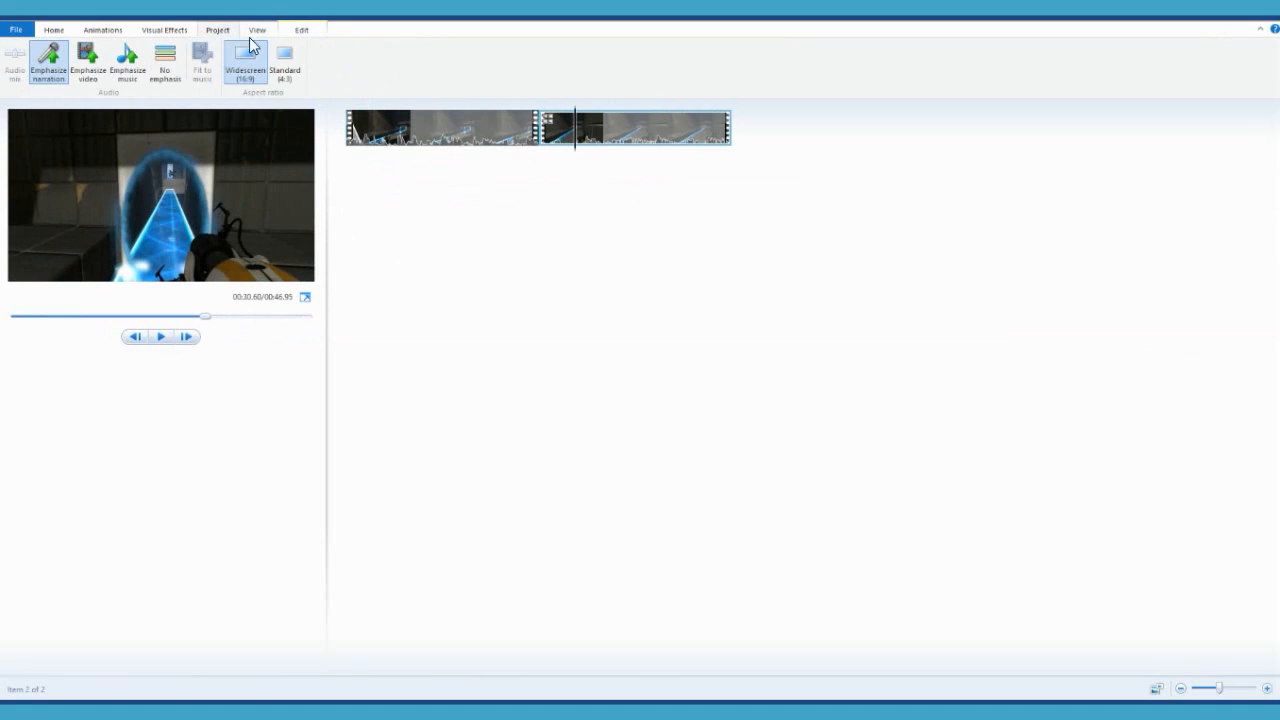
pyautogui.click(257, 30)
pyautogui.click(301, 30)
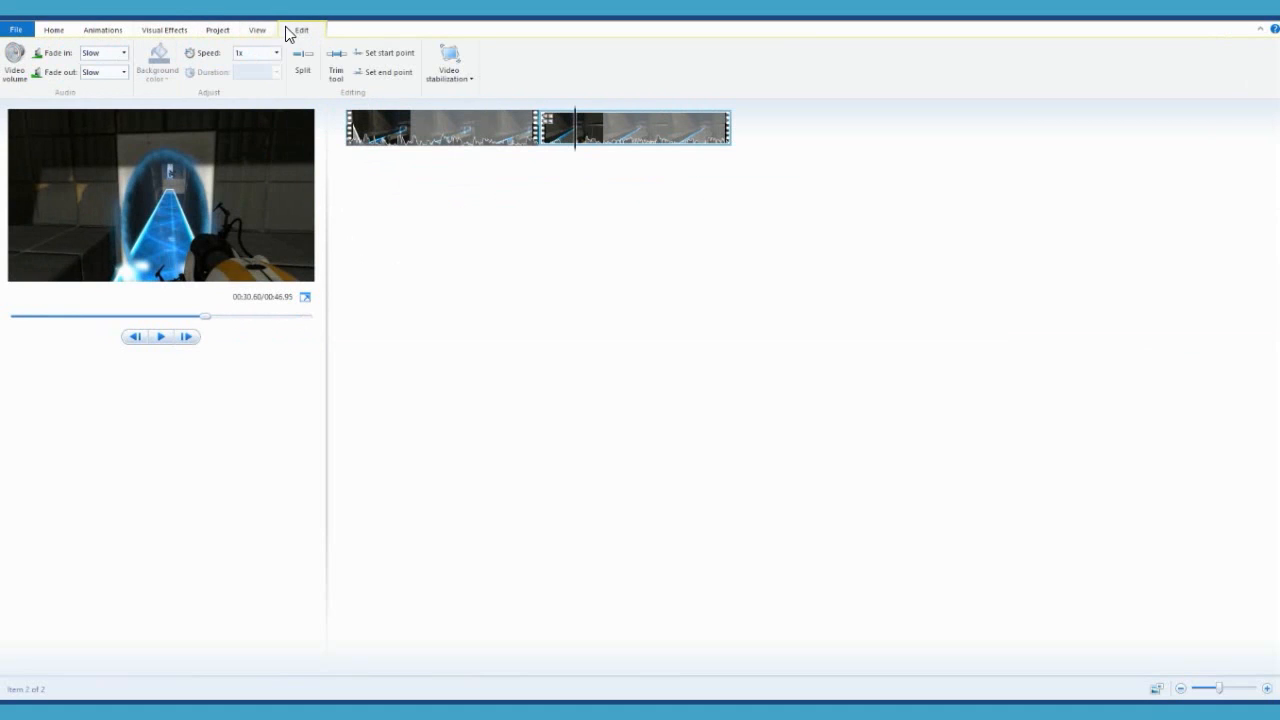
# Split the second clip at 00:30.60 and set the speed of its first part to 2x
pyautogui.click(302, 58)
pyautogui.click(576, 124)
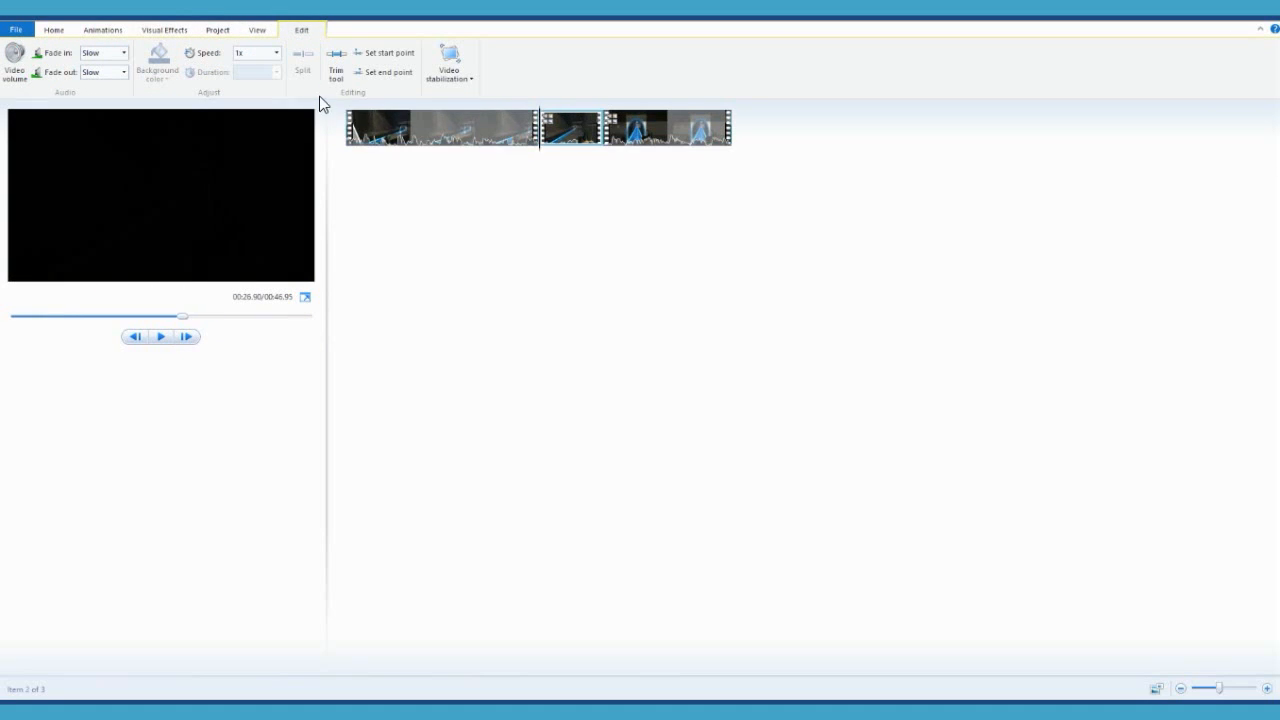
pyautogui.click(276, 54)
pyautogui.click(258, 155)
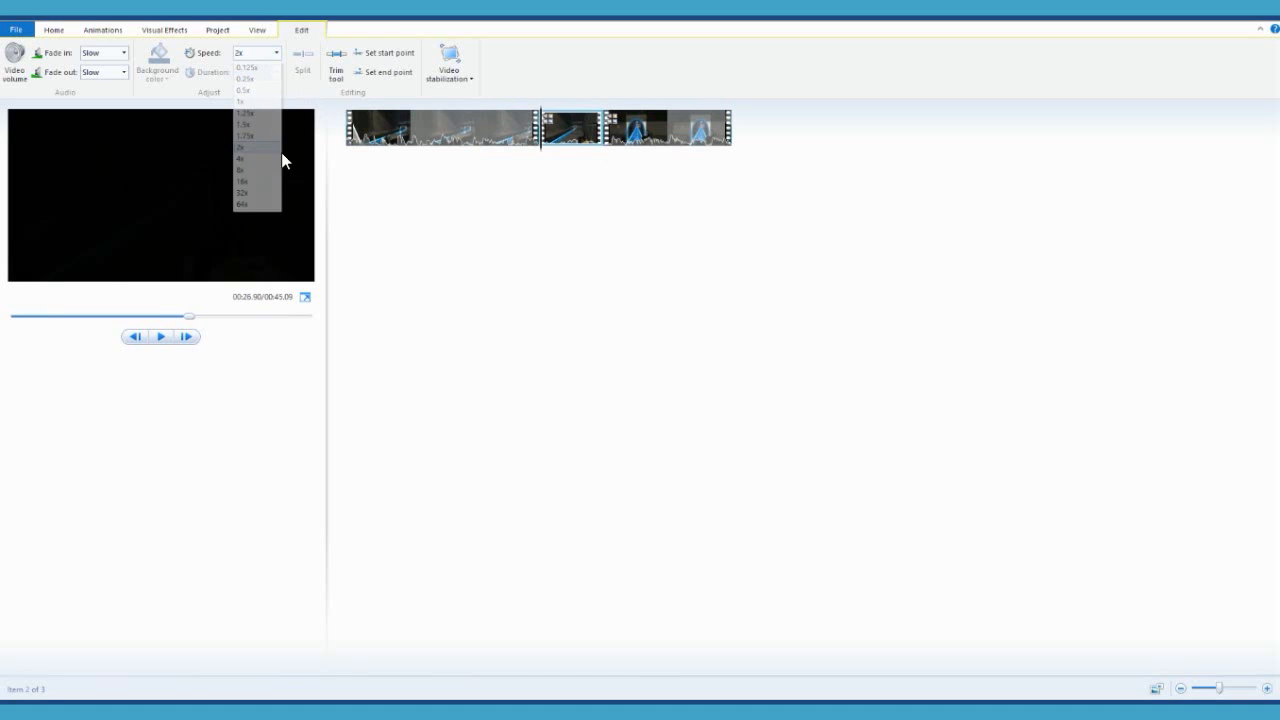
# Play back the sped-up middle clip and check its properties
pyautogui.press('space')
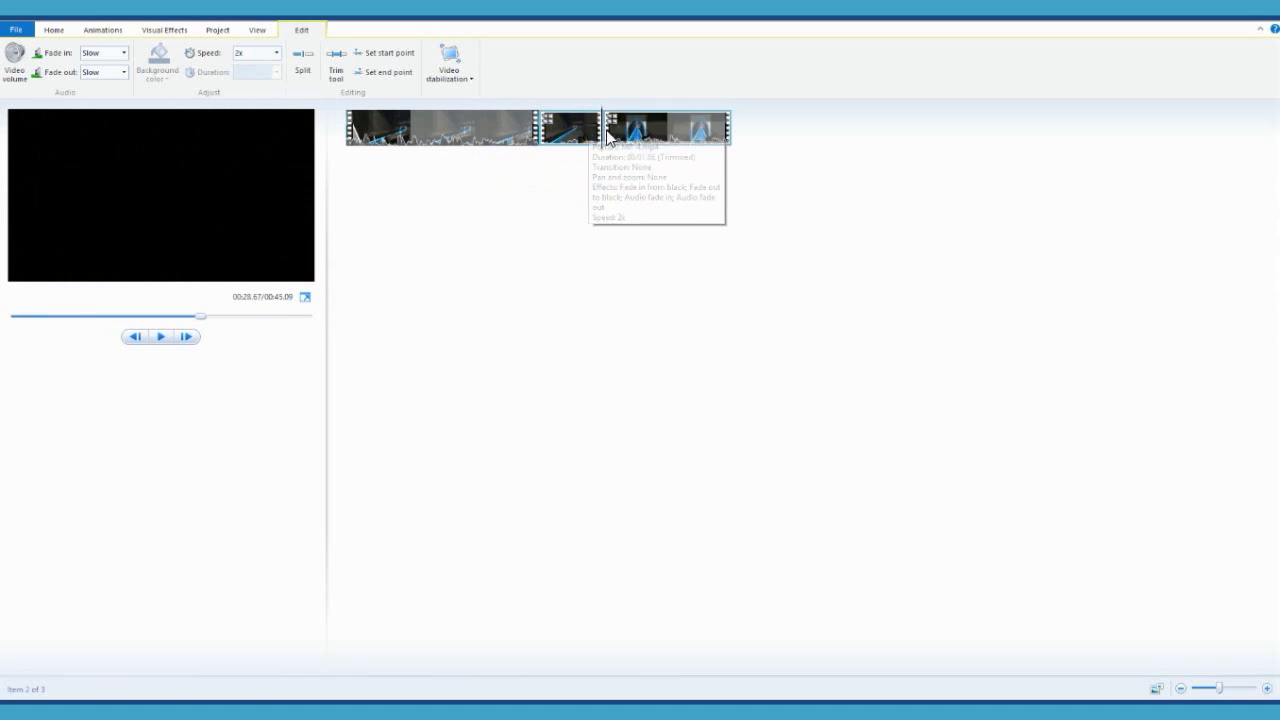
pyautogui.moveTo(590, 135)
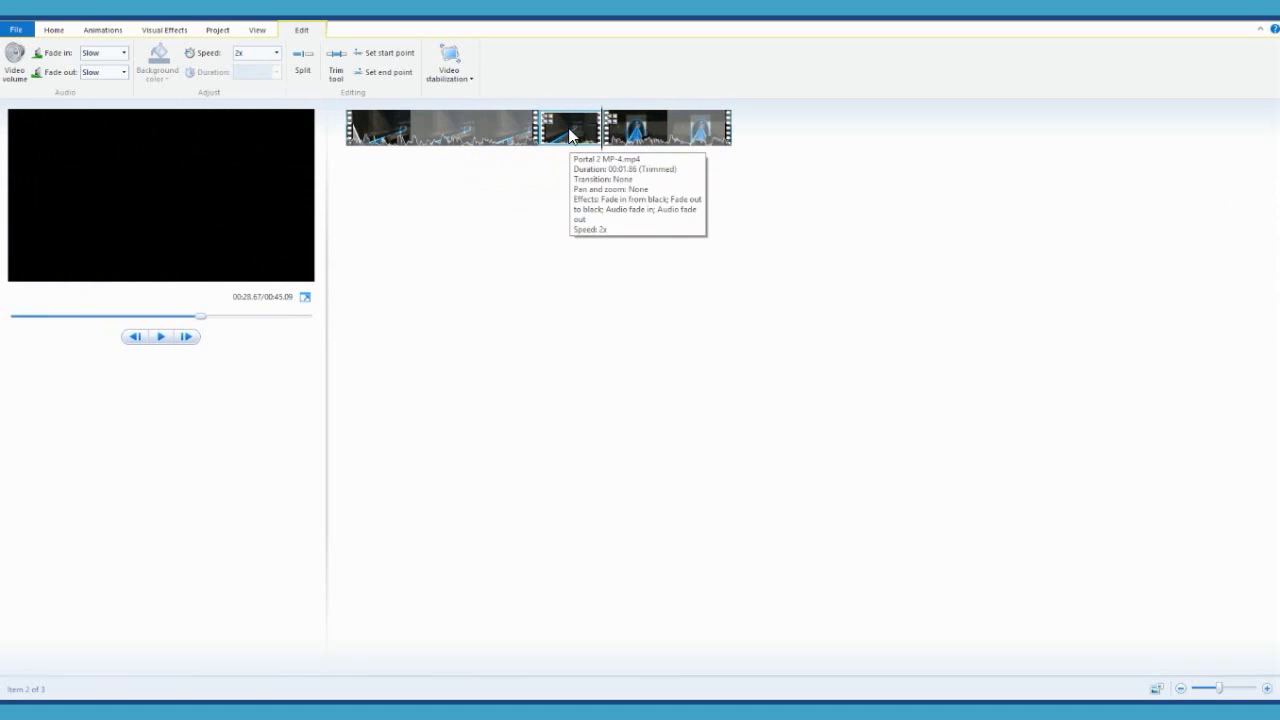
pyautogui.moveTo(198, 317); pyautogui.dragTo(191, 319)
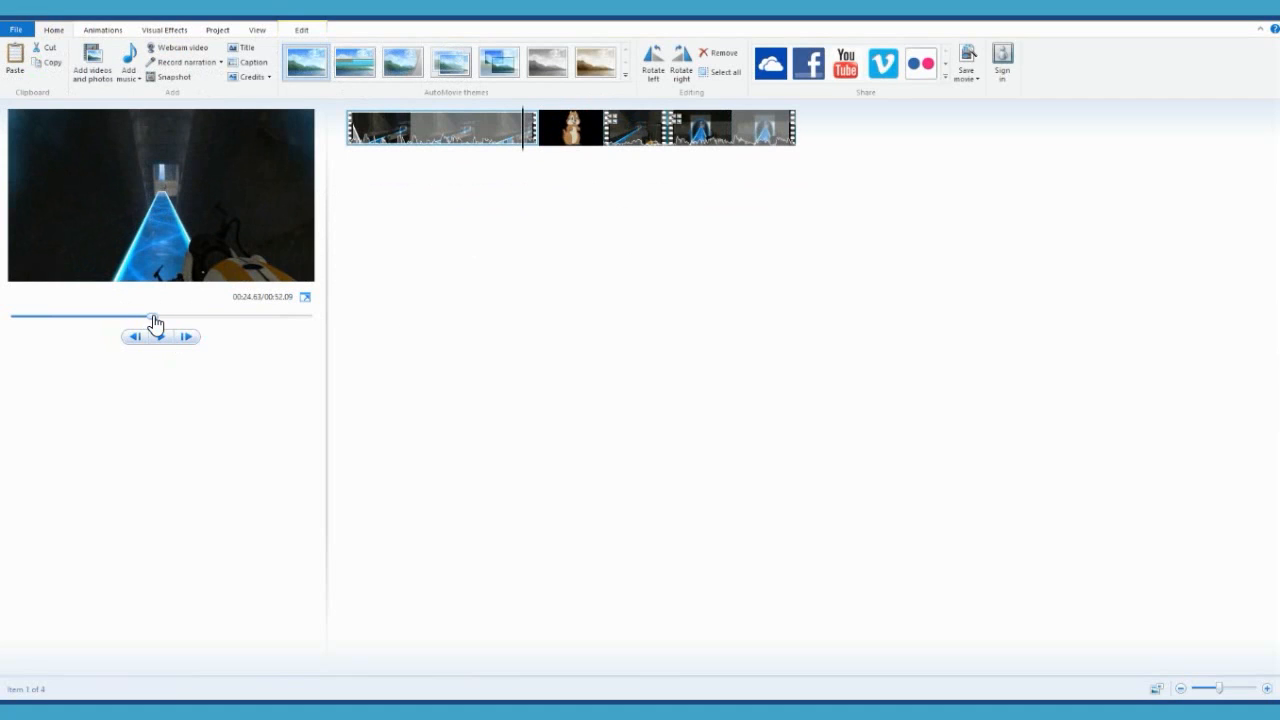
# Move the playhead to 00:27.60 on the chipmunk picture and view the options for adding music
pyautogui.moveTo(154, 321); pyautogui.dragTo(171, 321)
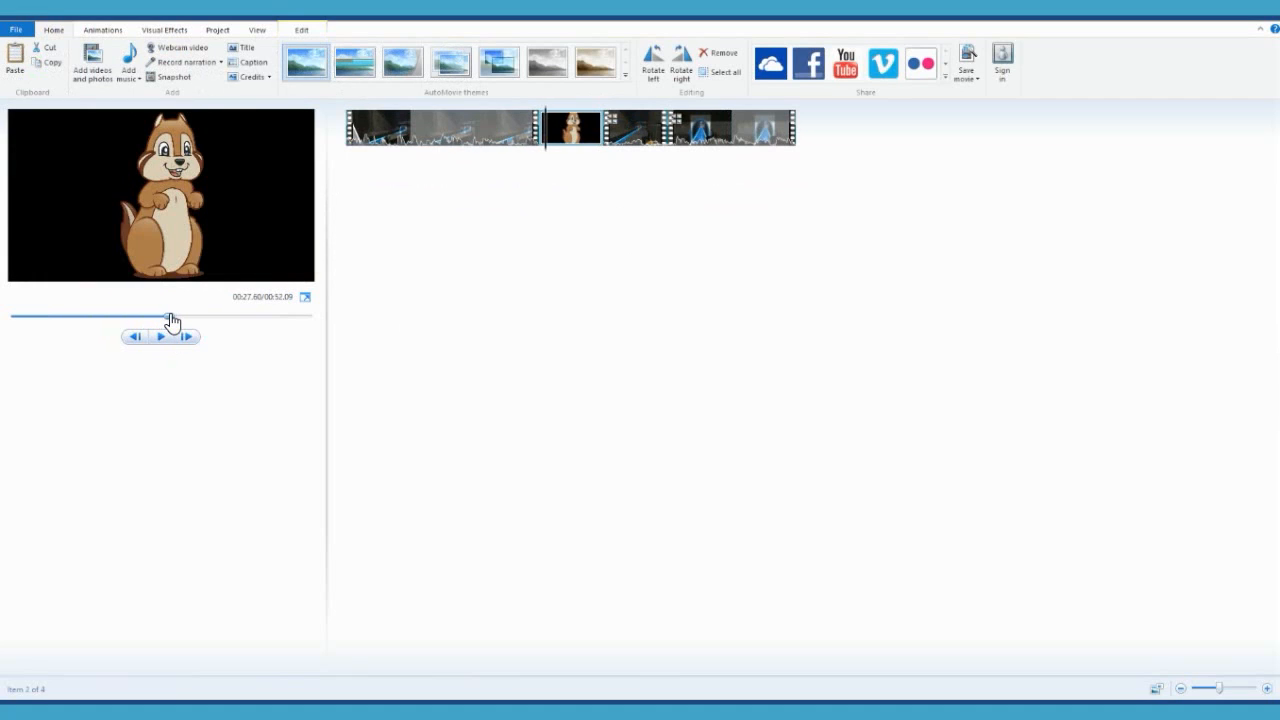
pyautogui.click(138, 71)
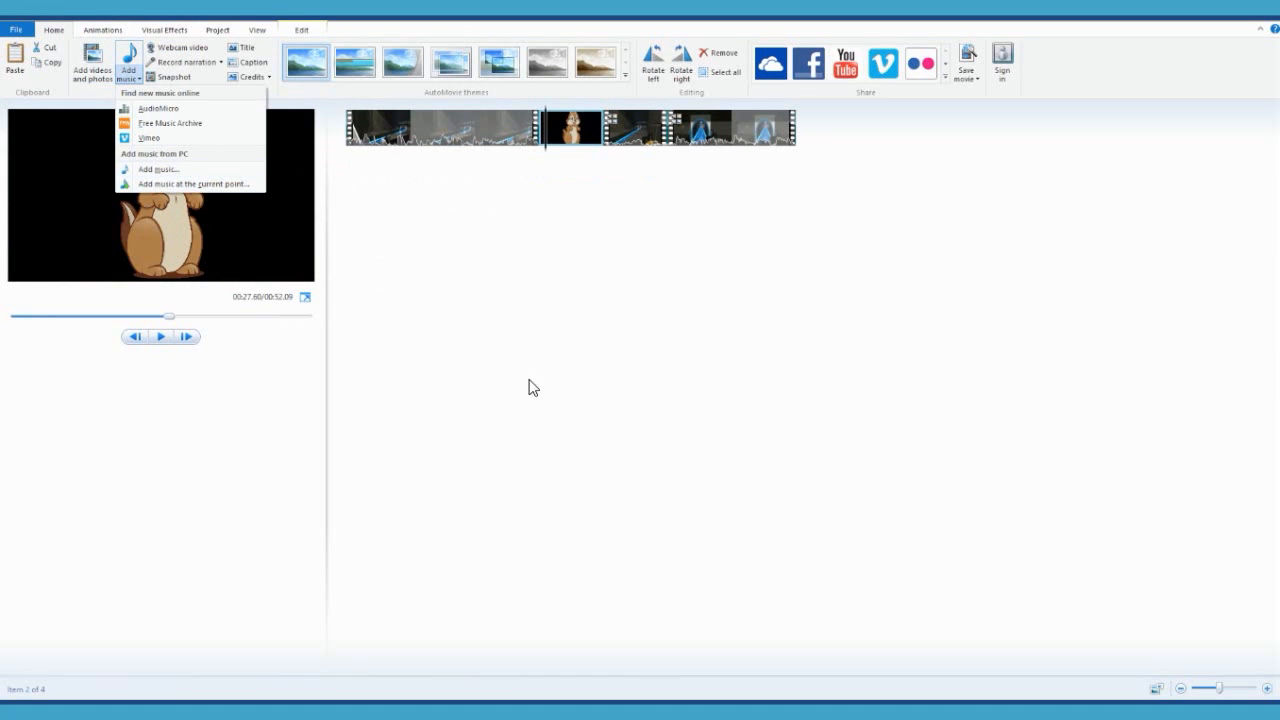
# Rotate the chipmunk picture repeatedly in quarter turns until it is upright
pyautogui.click(678, 62)
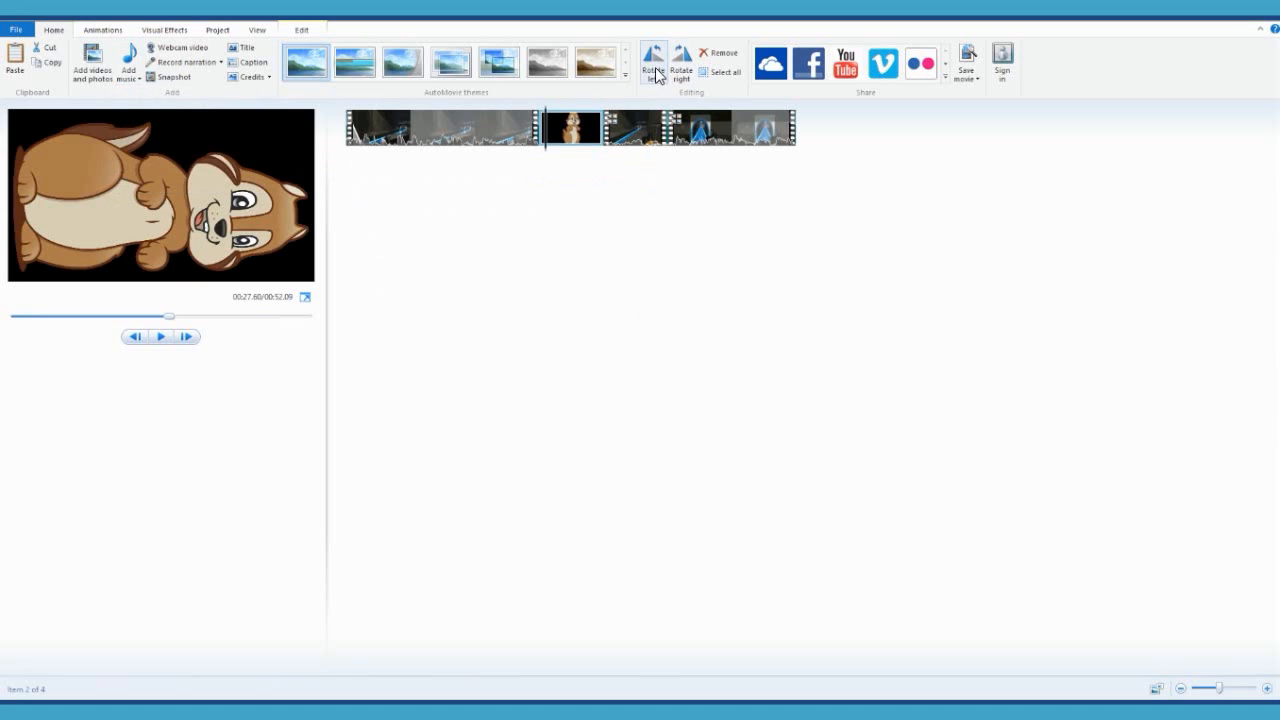
pyautogui.click(673, 63)
pyautogui.click(673, 63)
pyautogui.click(674, 64)
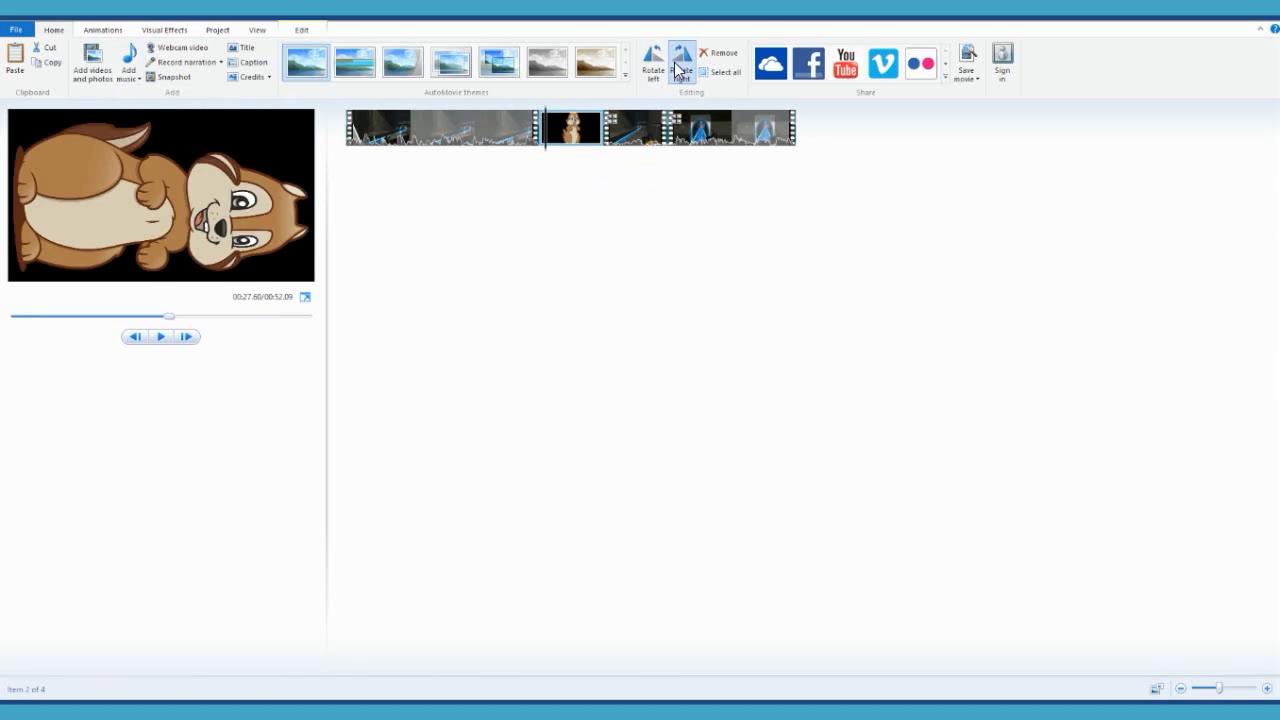
pyautogui.click(675, 65)
pyautogui.click(677, 69)
pyautogui.click(677, 69)
pyautogui.click(678, 69)
pyautogui.click(678, 69)
pyautogui.click(678, 69)
pyautogui.click(678, 69)
pyautogui.click(678, 69)
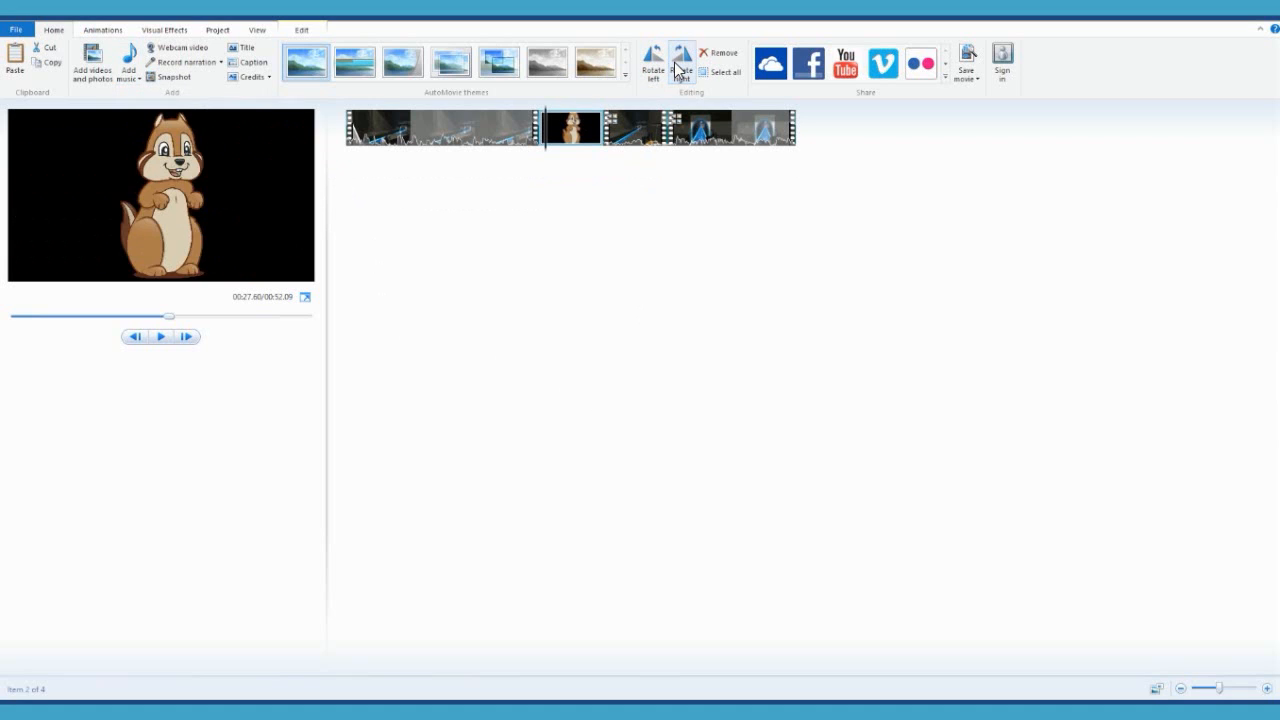
# Examine the available output presets for saving the movie, including those for high-definition display, YouTube, computer and phones
pyautogui.click(968, 75)
pyautogui.click(968, 75)
pyautogui.click(956, 72)
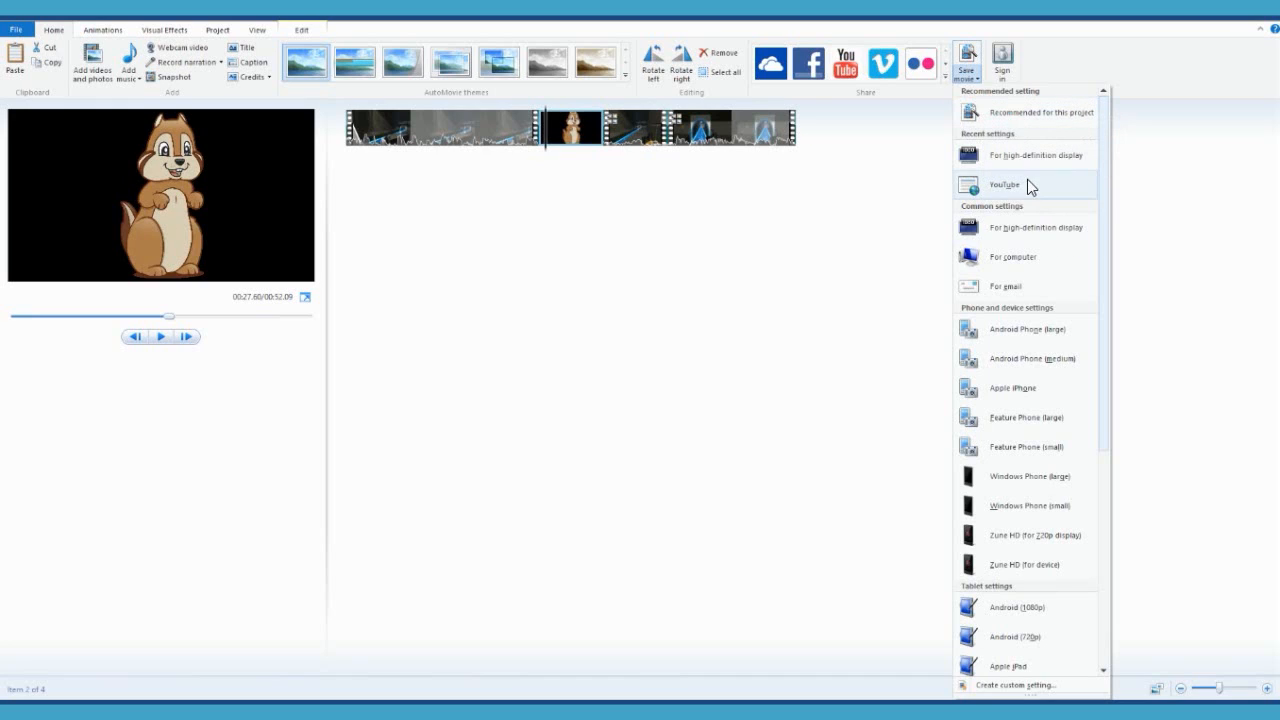
pyautogui.click(862, 195)
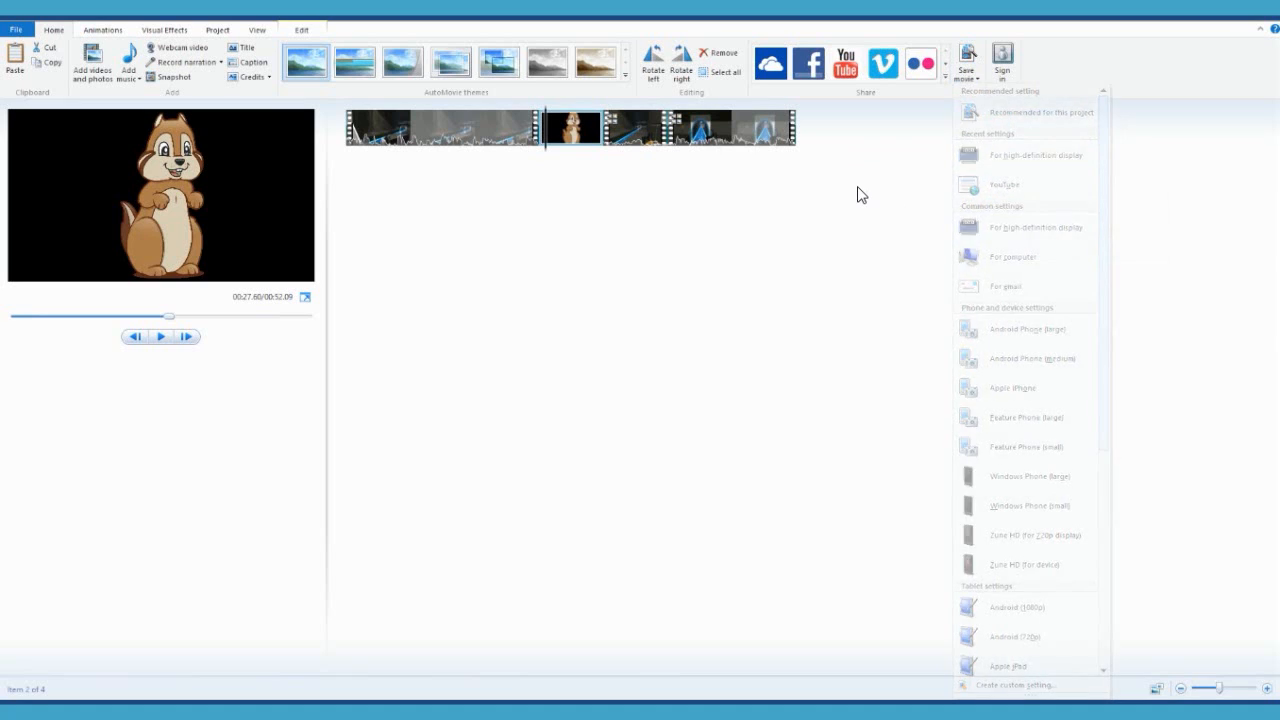
pyautogui.click(964, 73)
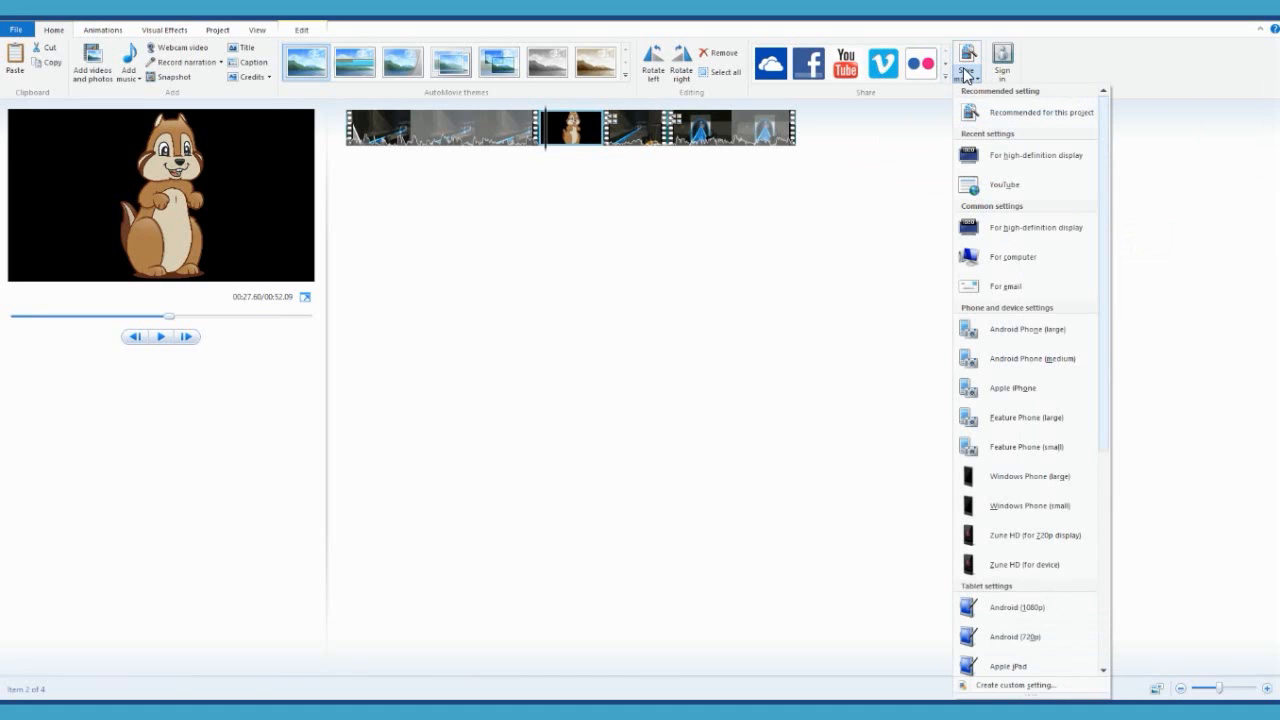
pyautogui.click(970, 80)
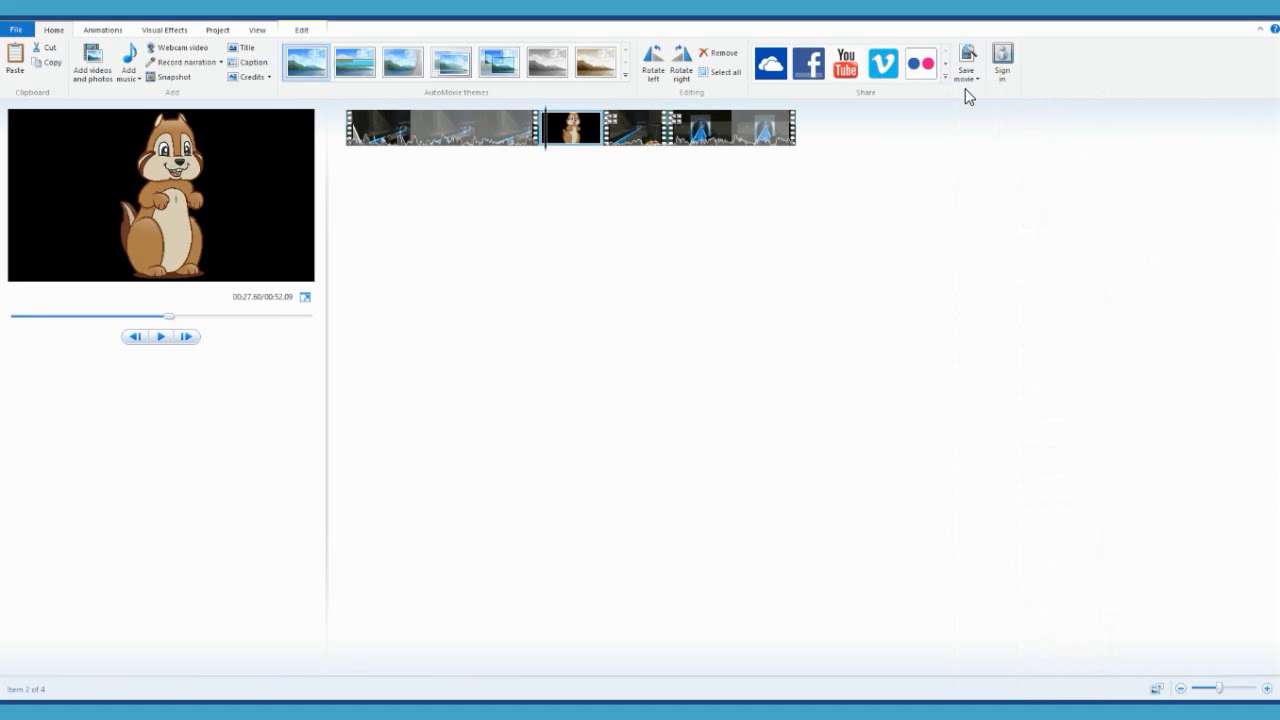
pyautogui.click(968, 78)
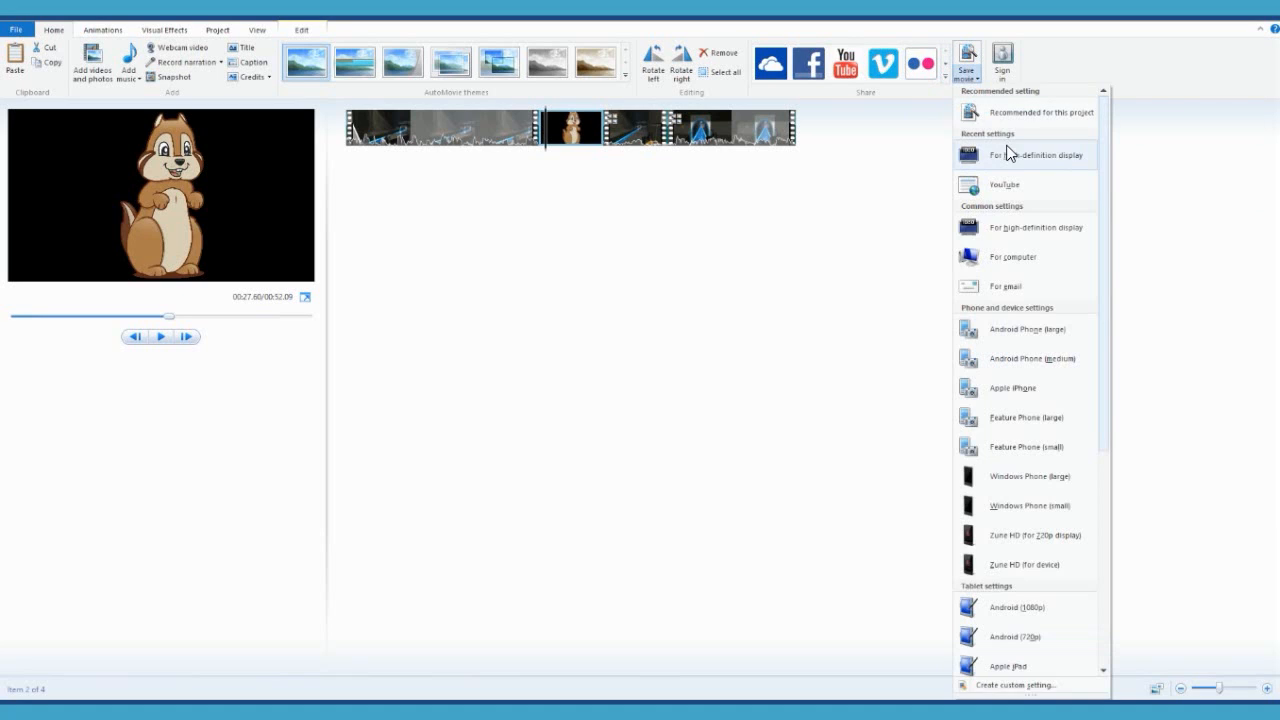
pyautogui.click(966, 55)
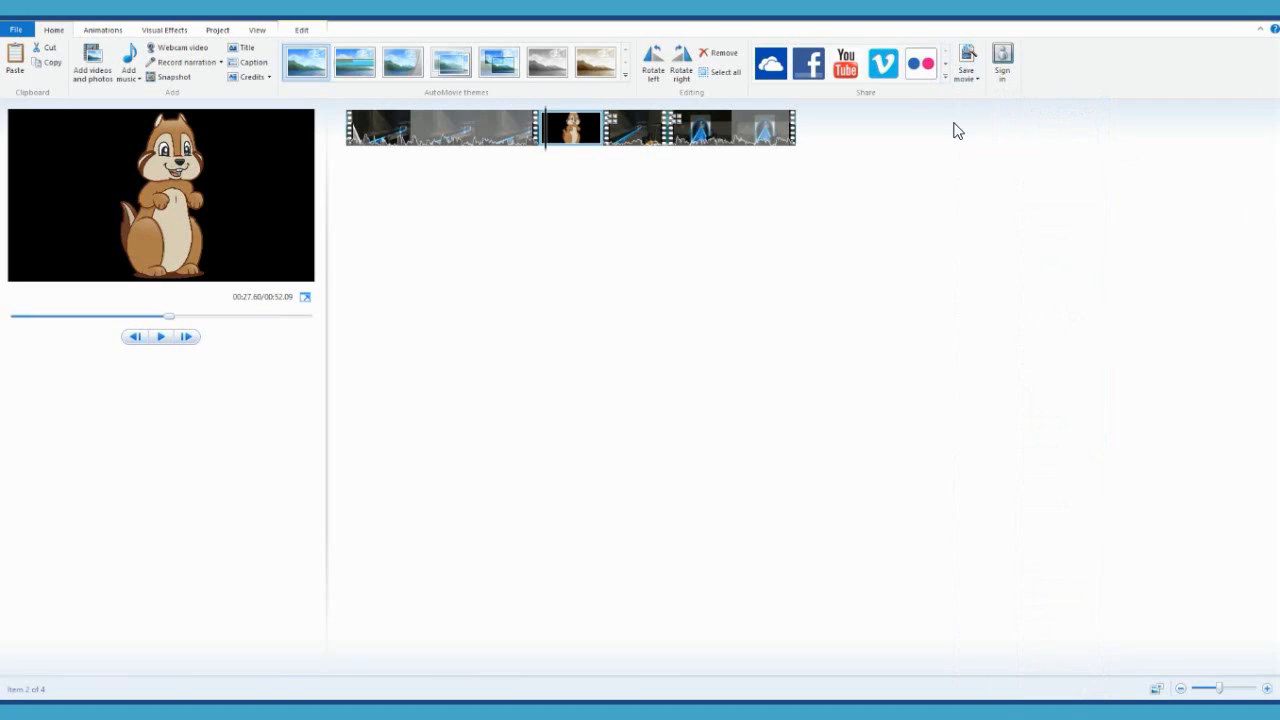